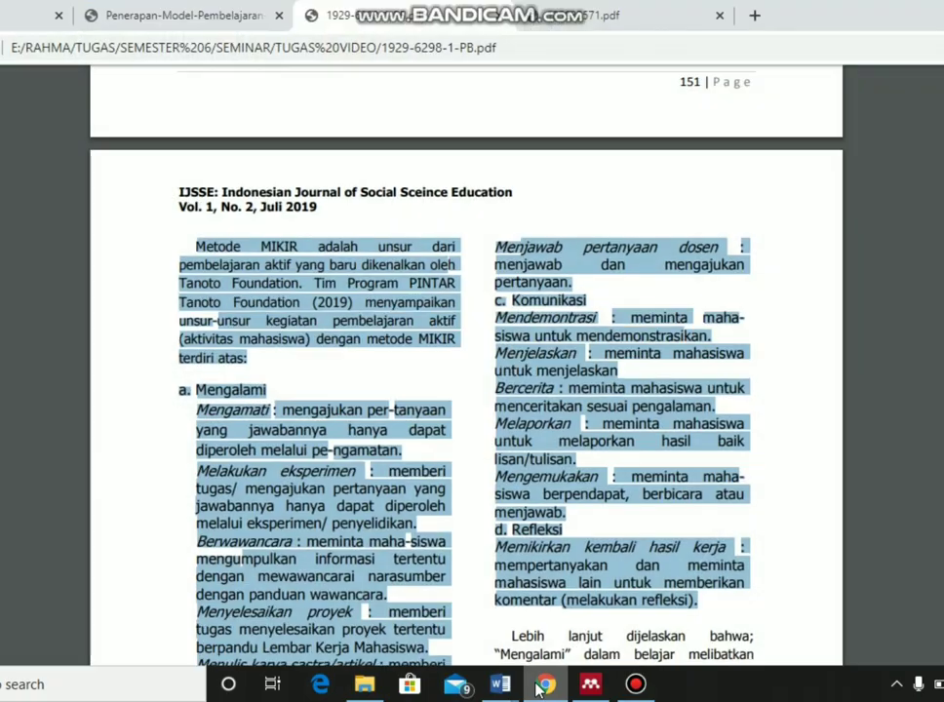
Step: Switch from the journal PDF in Chrome to the materi document in Word and review the 2019 note on the MIKIR method's elements
{"action": "left_click", "coordinate": [542, 686]}
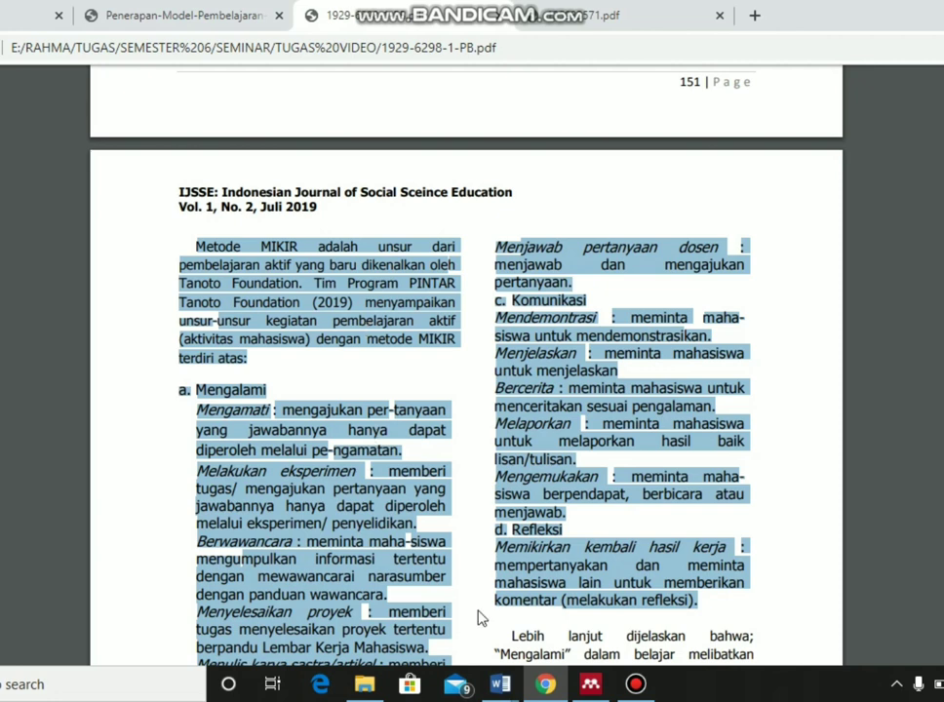
{"action": "mouse_move", "coordinate": [500, 680]}
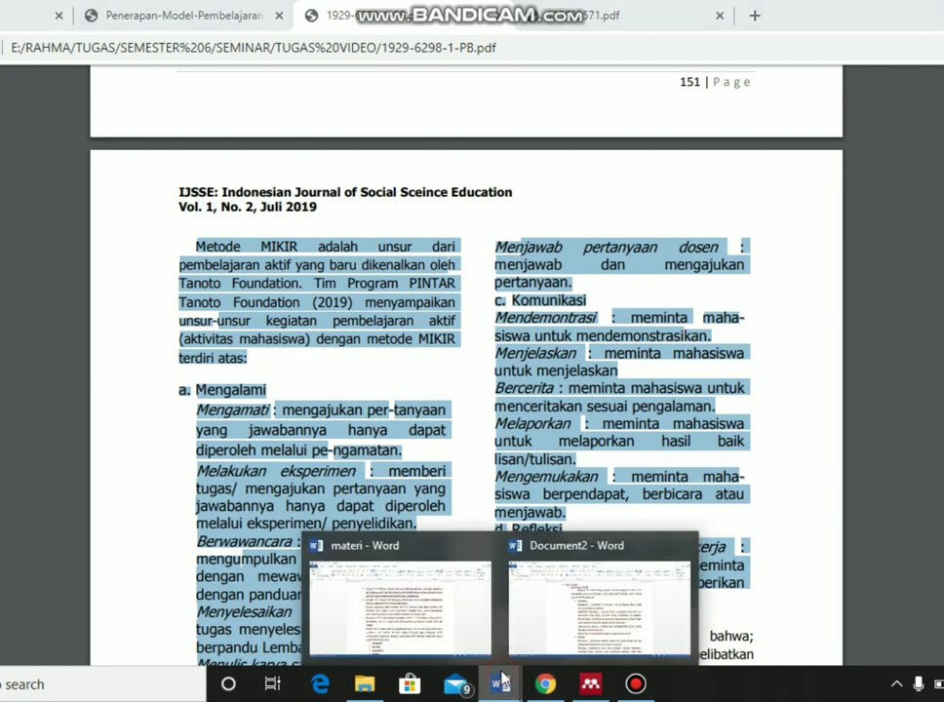
{"action": "left_click", "coordinate": [474, 613]}
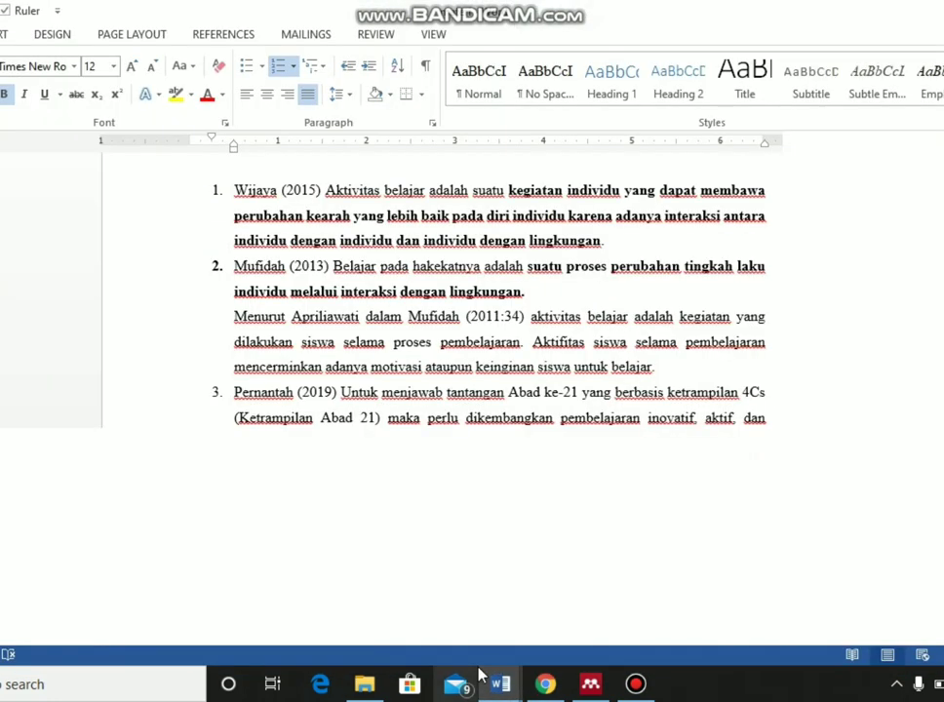
{"action": "mouse_move", "coordinate": [499, 682]}
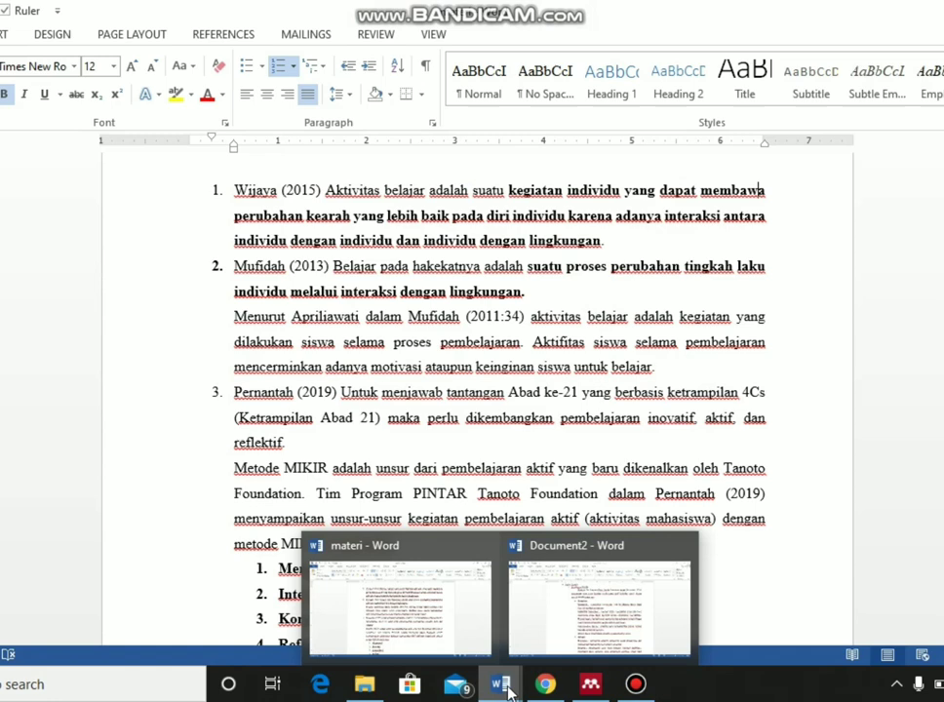
{"action": "left_click", "coordinate": [437, 605]}
{"action": "left_click", "coordinate": [352, 494]}
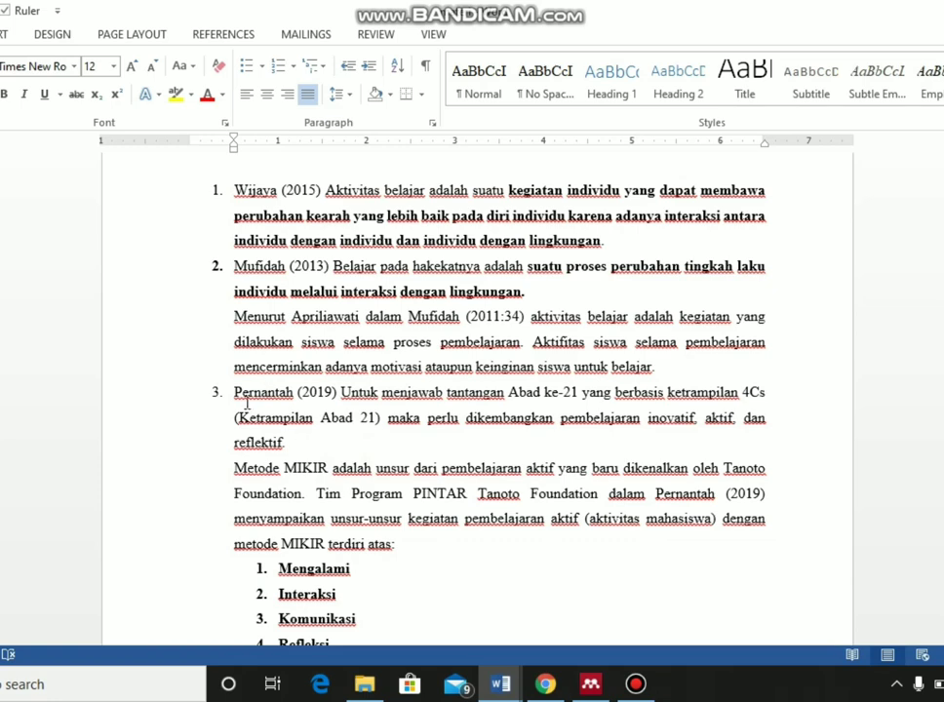
{"action": "left_click", "coordinate": [242, 394]}
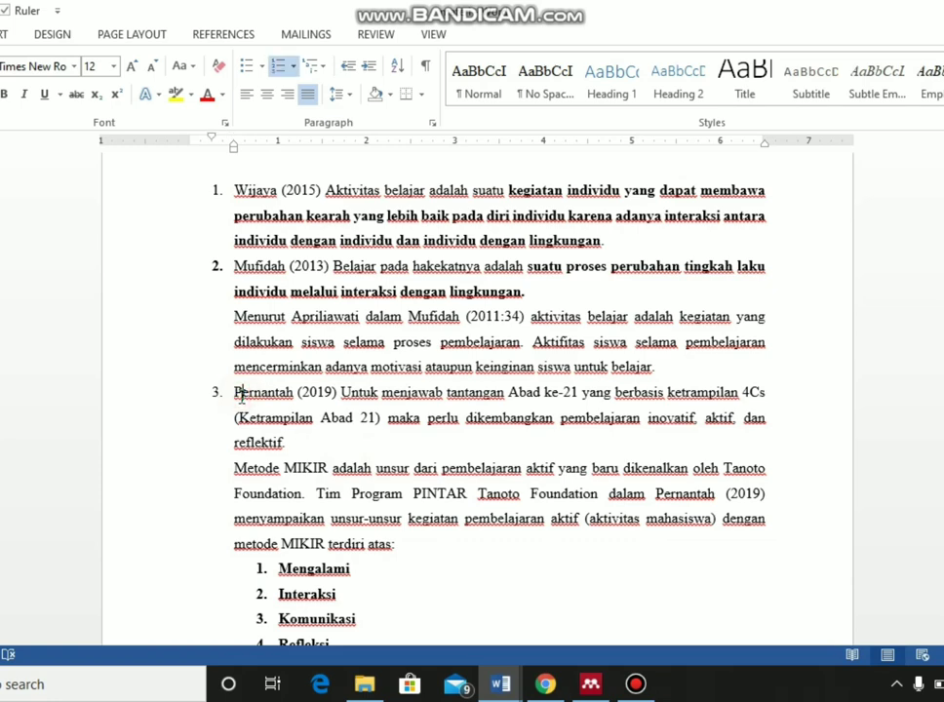
{"action": "left_click", "coordinate": [239, 395]}
{"action": "scroll", "coordinate": [239, 395], "scroll_direction": "down", "scroll_amount": 5}
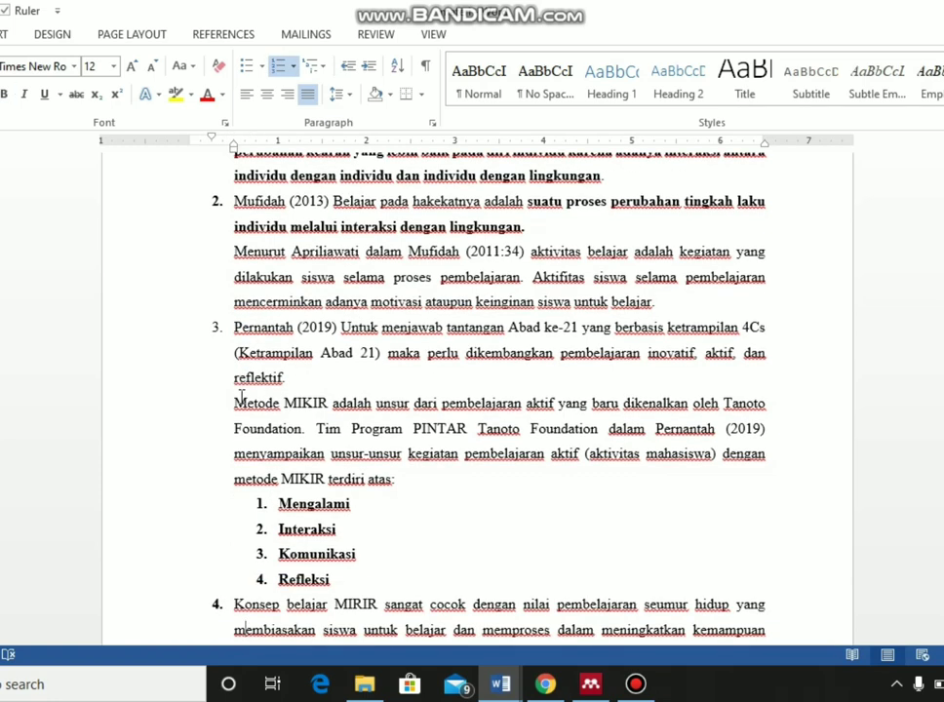
{"action": "scroll", "coordinate": [242, 395], "scroll_direction": "down", "scroll_amount": 4}
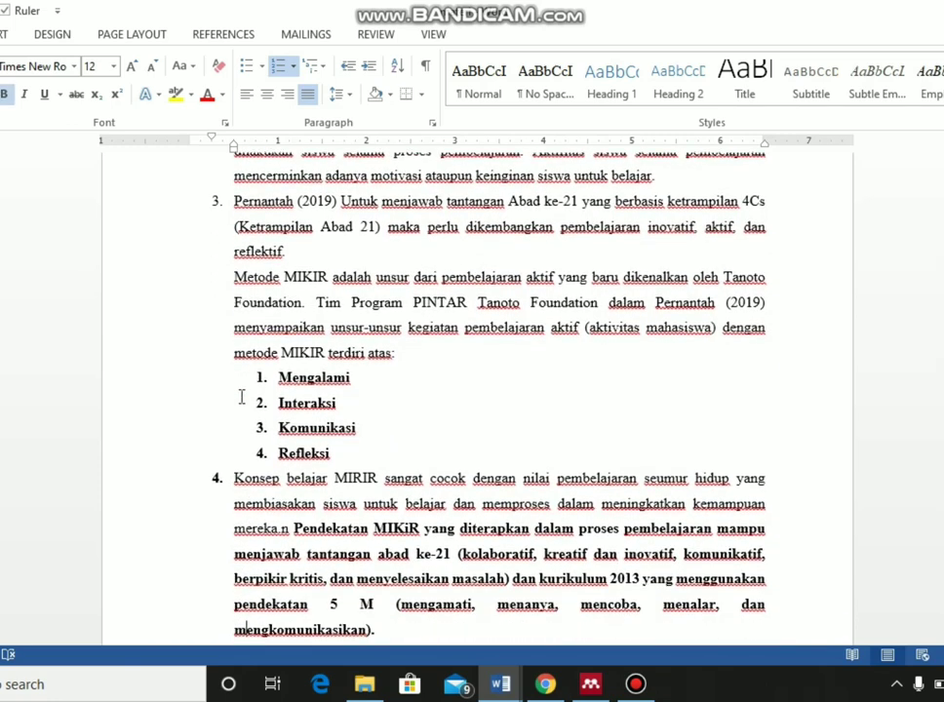
{"action": "scroll", "coordinate": [241, 397], "scroll_direction": "down", "scroll_amount": 2}
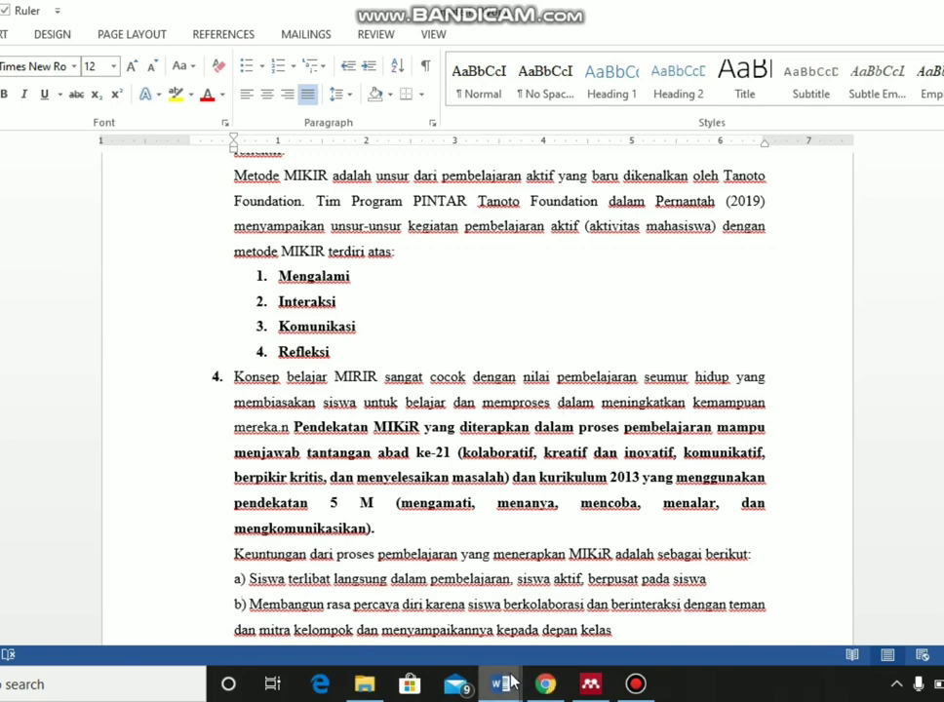
Step: Compare the highlighted MIKiR passage of 125933571.pdf in Chrome with the fourth note in the materi document in Word
{"action": "left_click", "coordinate": [542, 687]}
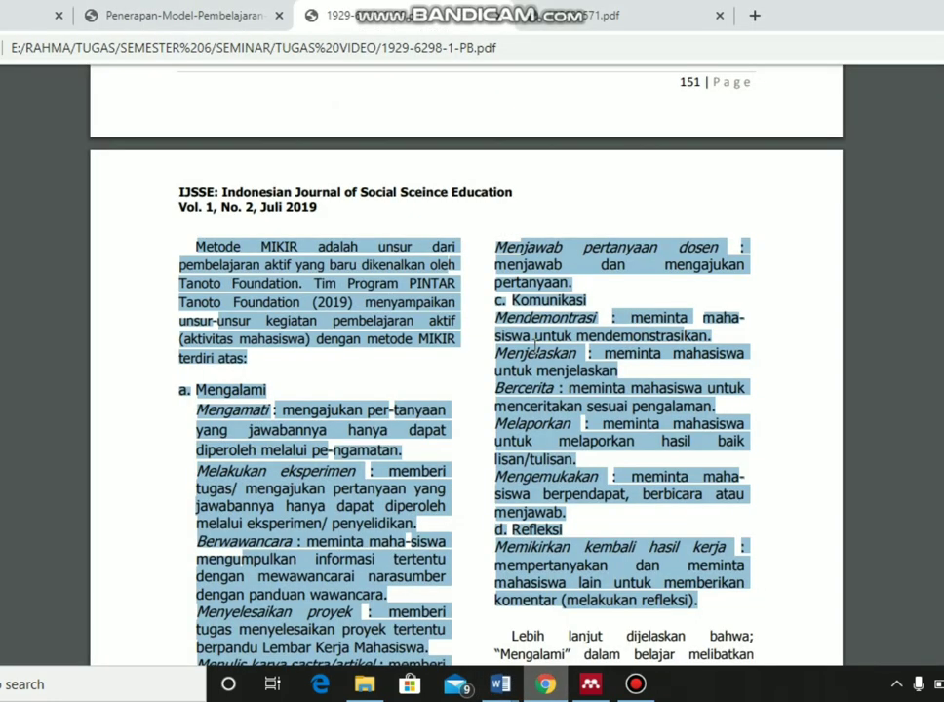
{"action": "left_click", "coordinate": [567, 11]}
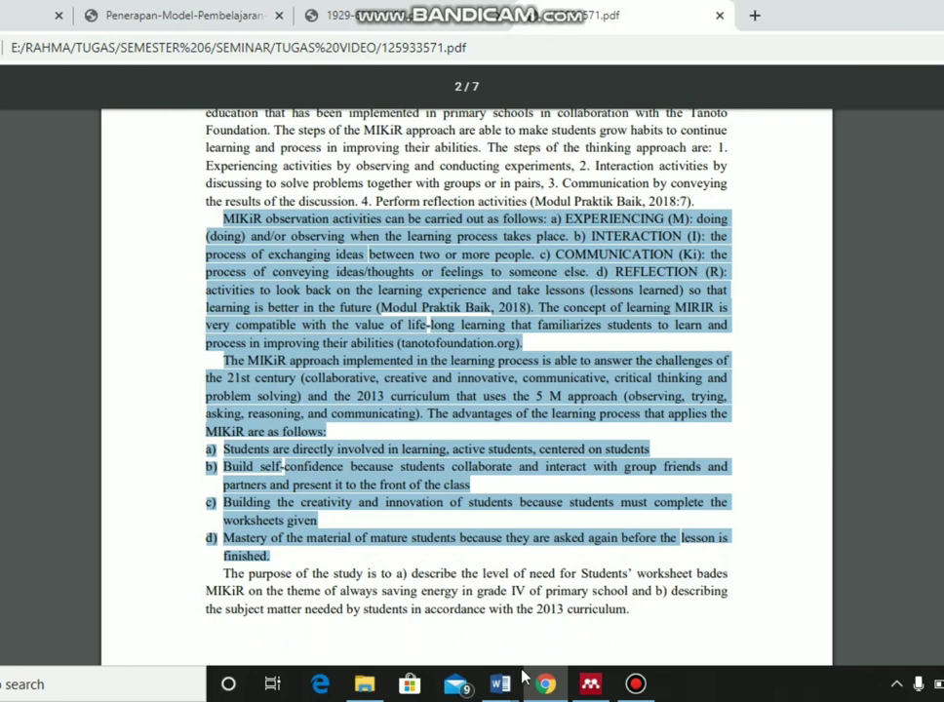
{"action": "mouse_move", "coordinate": [499, 683]}
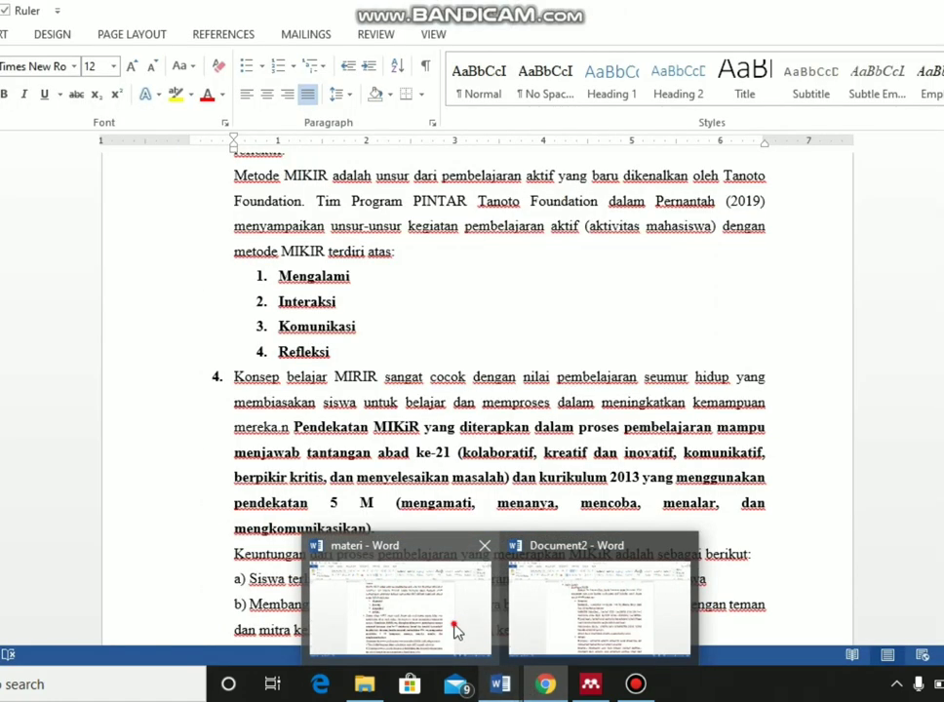
{"action": "left_click", "coordinate": [451, 626]}
{"action": "scroll", "coordinate": [373, 470], "scroll_direction": "down", "scroll_amount": 3}
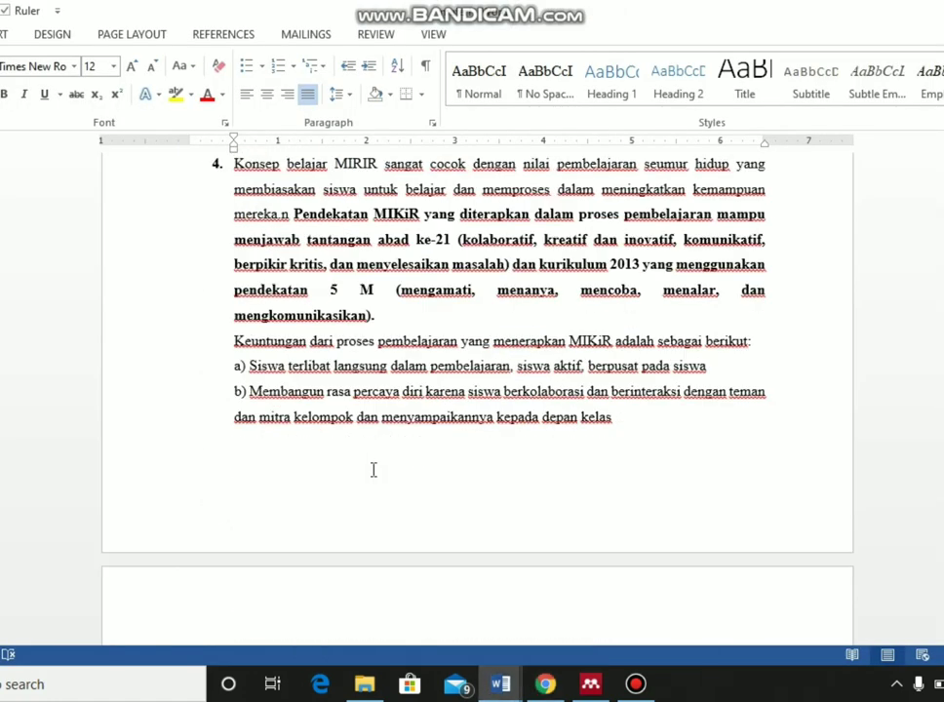
{"action": "scroll", "coordinate": [372, 470], "scroll_direction": "down", "scroll_amount": 2}
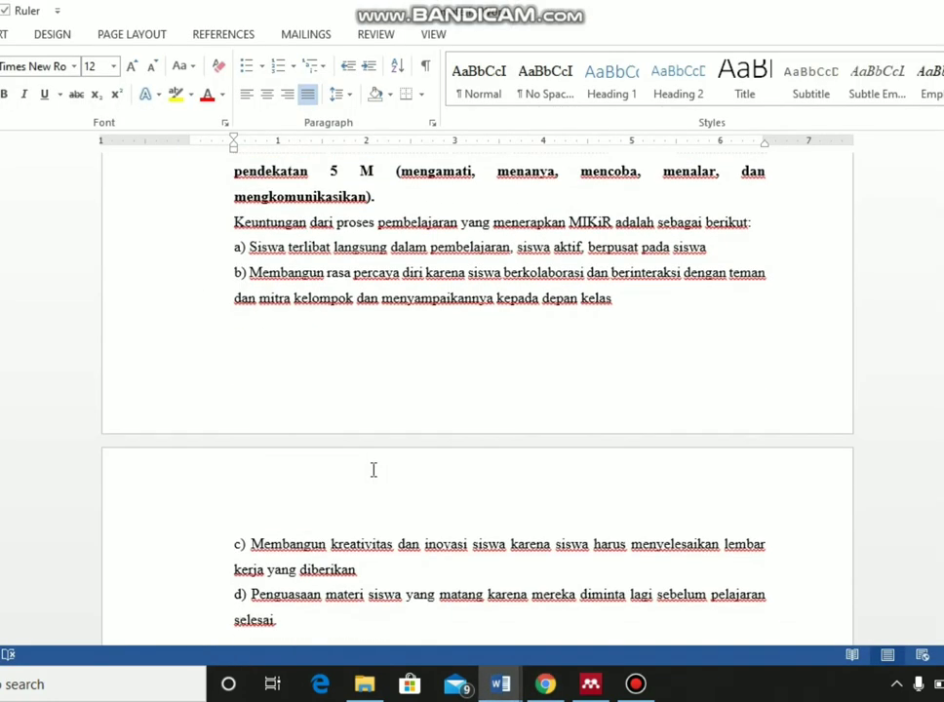
Step: Review the materi notes backwards from the MIKiR advantages to the definition of the MIKIR method
{"action": "left_click", "coordinate": [417, 314]}
{"action": "key", "text": "Up"}
{"action": "key", "text": "Up"}
{"action": "key", "text": "Up"}
{"action": "key", "text": "Up"}
{"action": "key", "text": "Up"}
{"action": "key", "text": "Up"}
{"action": "key", "text": "Up"}
{"action": "key", "text": "Up"}
{"action": "key", "text": "Up"}
{"action": "key", "text": "Up"}
{"action": "key", "text": "Up"}
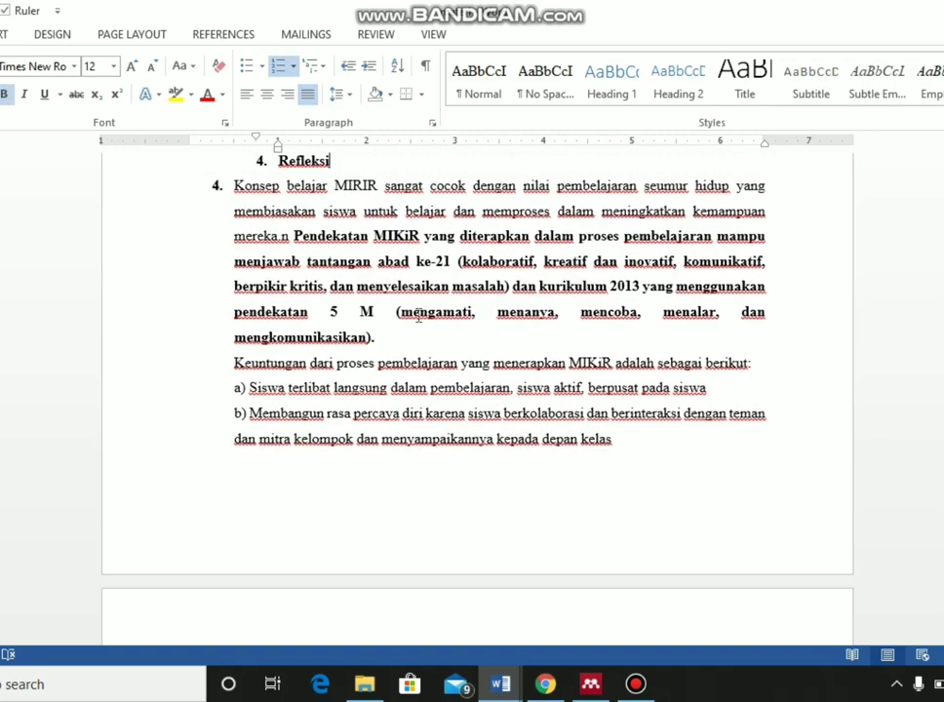
{"action": "key", "text": "Up"}
{"action": "key", "text": "Up"}
{"action": "key", "text": "Up"}
{"action": "key", "text": "Up"}
{"action": "key", "text": "Up"}
{"action": "key", "text": "Up"}
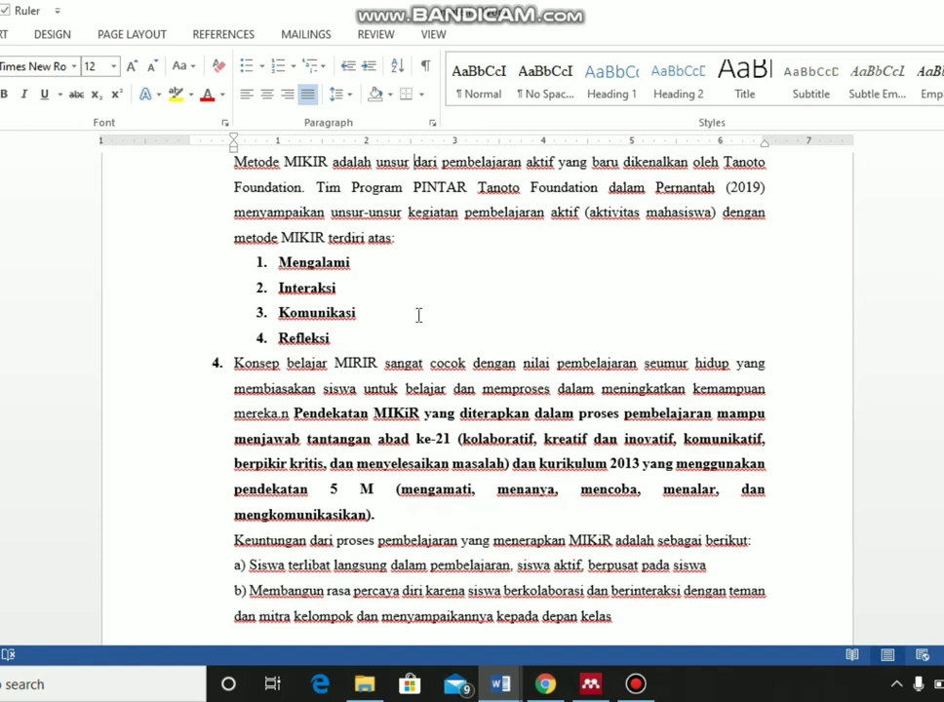
{"action": "key", "text": "Up"}
Step: Switch to Document2 and read the Pendekatan MIKIR section under Kajian Teoritis, from Mengalami to Refleksi
{"action": "mouse_move", "coordinate": [501, 688]}
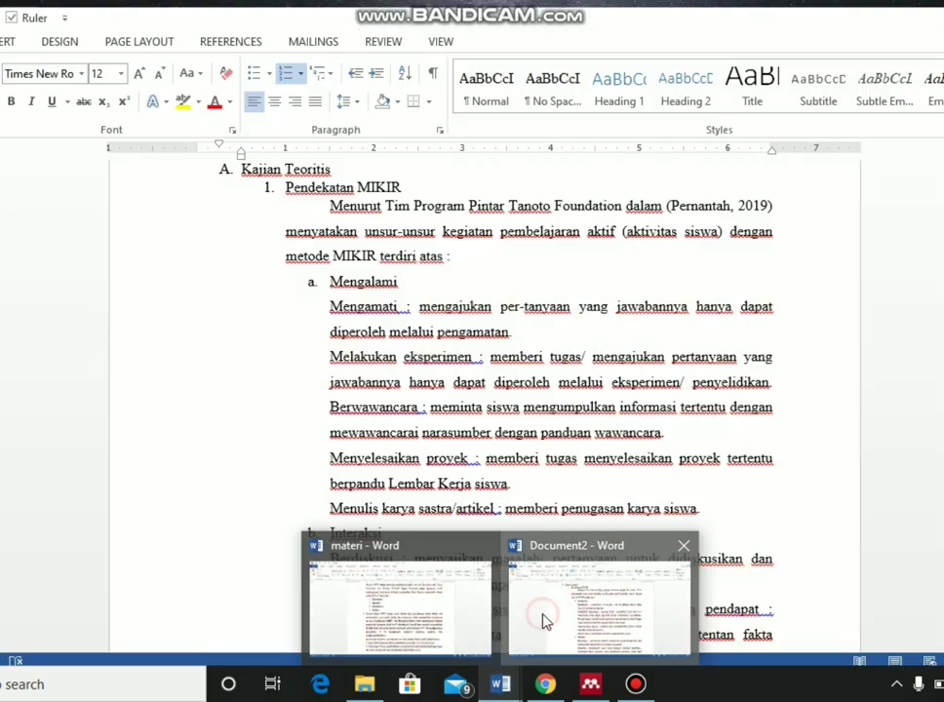
{"action": "left_click", "coordinate": [543, 621]}
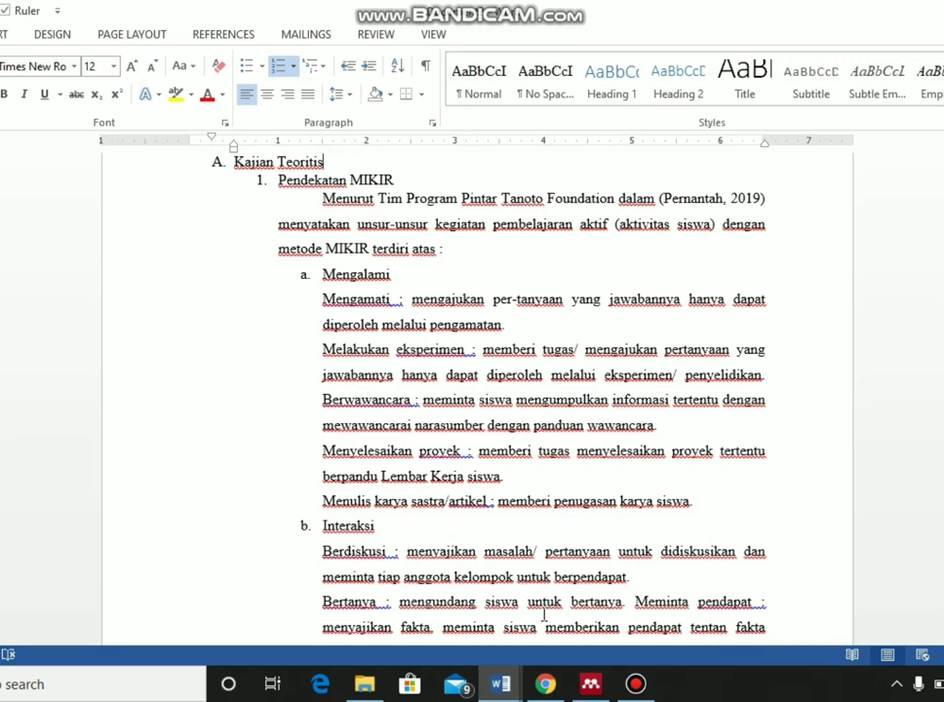
{"action": "key", "text": "Down"}
{"action": "left_click", "coordinate": [324, 300]}
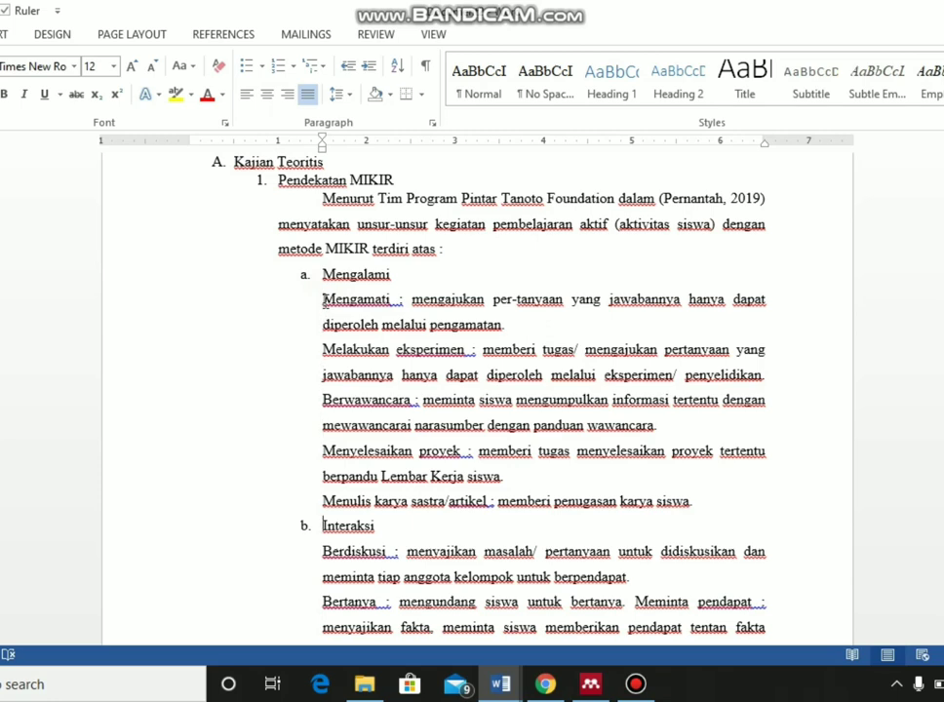
{"action": "scroll", "coordinate": [324, 299], "scroll_direction": "down", "scroll_amount": 5}
{"action": "scroll", "coordinate": [324, 299], "scroll_direction": "down", "scroll_amount": 2}
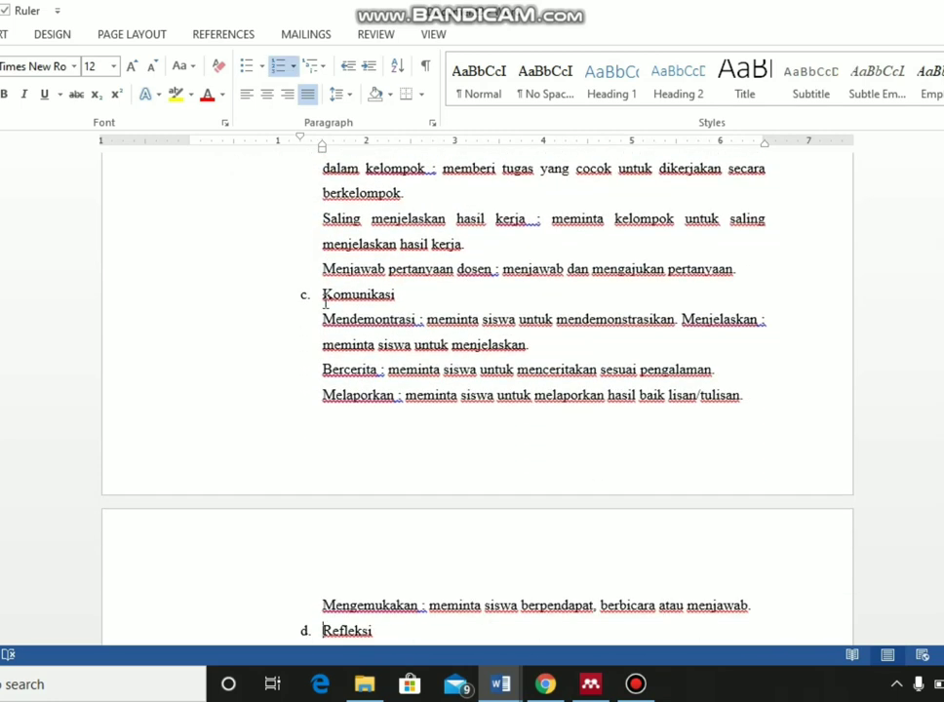
{"action": "scroll", "coordinate": [324, 301], "scroll_direction": "down", "scroll_amount": 4}
{"action": "left_click", "coordinate": [323, 301]}
{"action": "scroll", "coordinate": [323, 301], "scroll_direction": "down", "scroll_amount": 2}
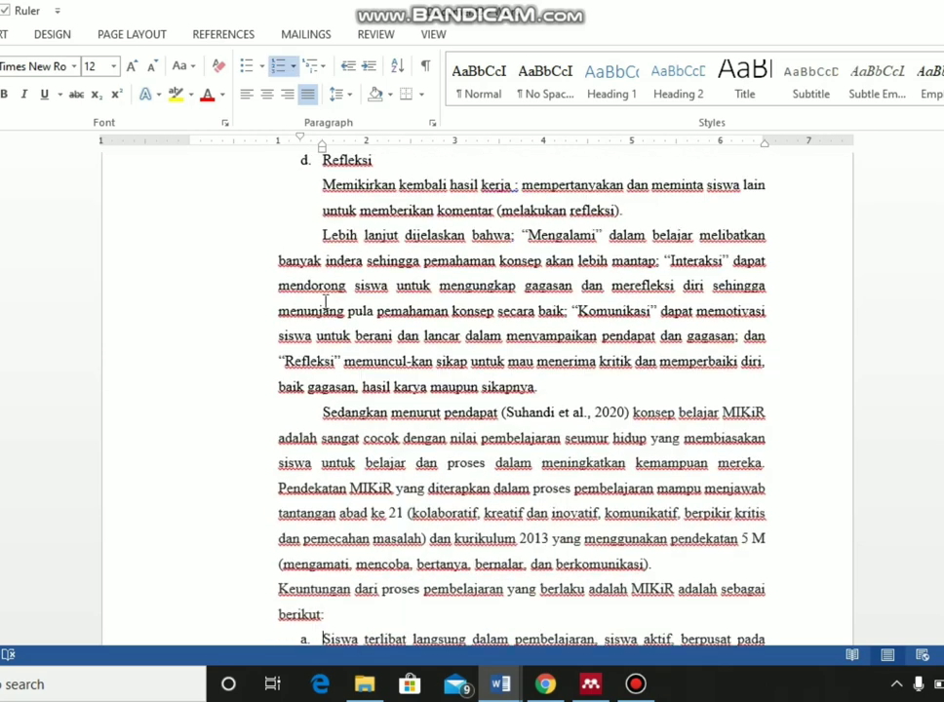
Step: Examine the 2020 citation on the MIKiR concept, its advantages list and the text through the Aktivitas Belajar Siswa section
{"action": "left_click_drag", "start_coordinate": [509, 404], "coordinate": [629, 403]}
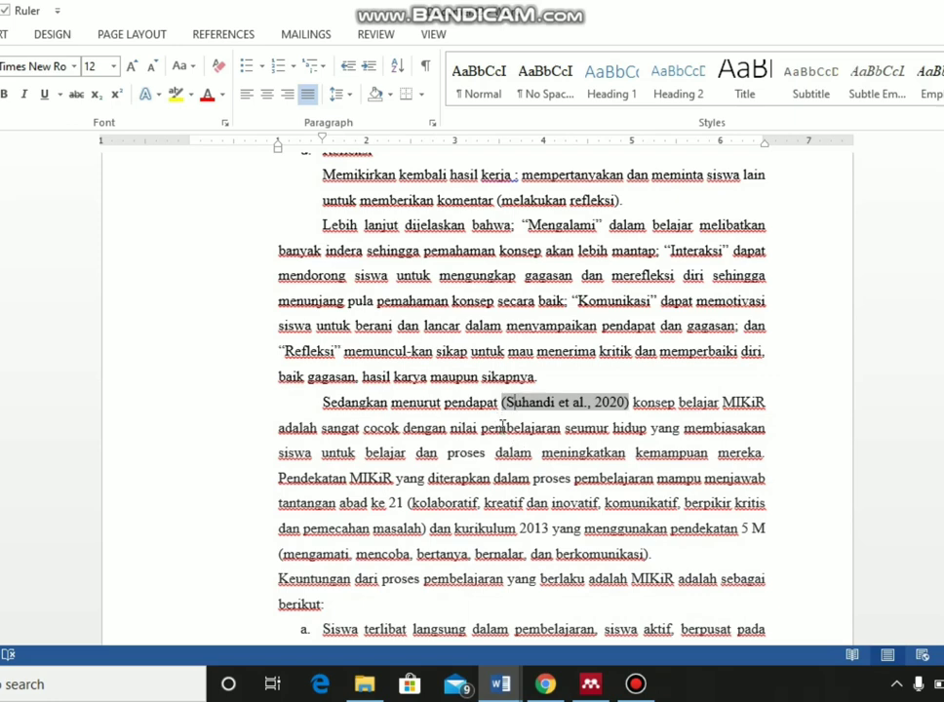
{"action": "key", "text": "Down"}
{"action": "key", "text": "Down"}
{"action": "key", "text": "Down"}
{"action": "key", "text": "Down"}
{"action": "key", "text": "Down"}
{"action": "key", "text": "Down"}
{"action": "key", "text": "Down"}
{"action": "key", "text": "Down"}
{"action": "key", "text": "Down"}
{"action": "key", "text": "Down"}
{"action": "key", "text": "Down"}
{"action": "key", "text": "Down"}
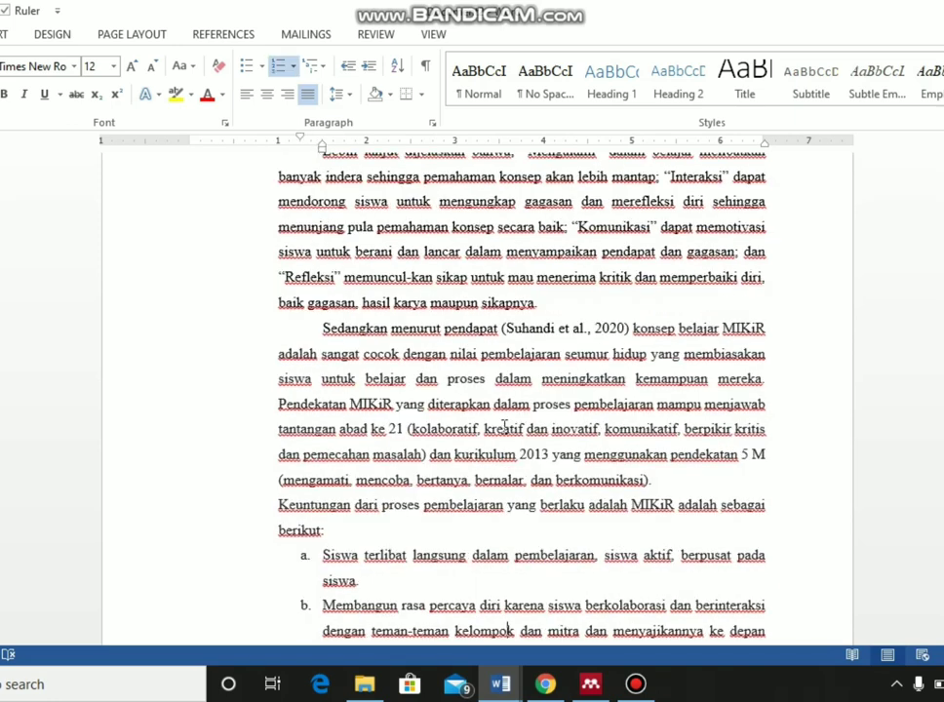
{"action": "key", "text": "Down"}
{"action": "scroll", "coordinate": [504, 427], "scroll_direction": "down", "scroll_amount": 5}
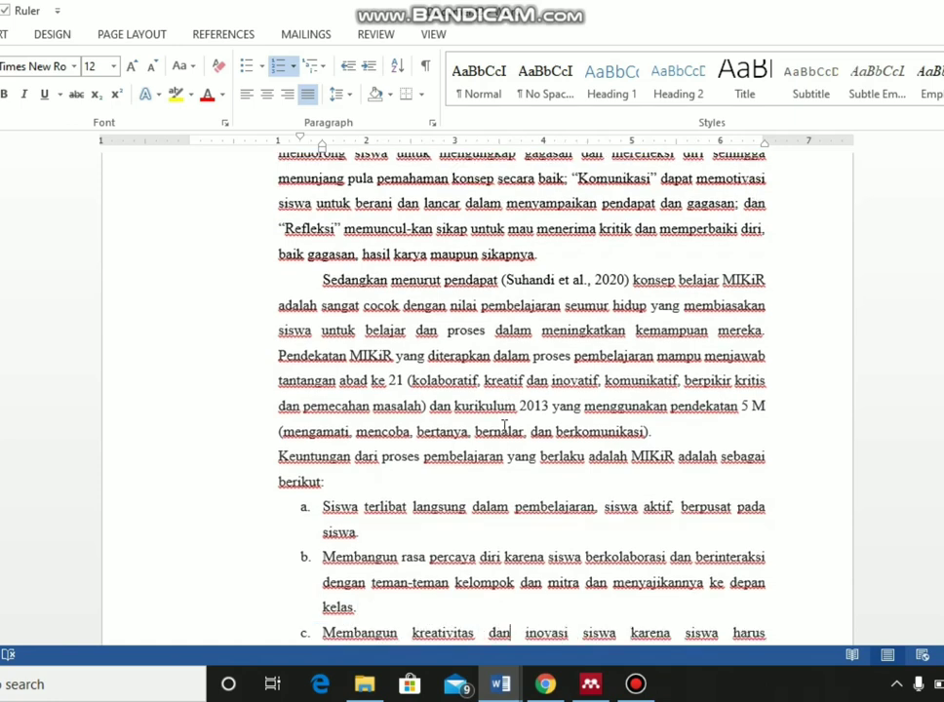
{"action": "scroll", "coordinate": [504, 427], "scroll_direction": "down", "scroll_amount": 3}
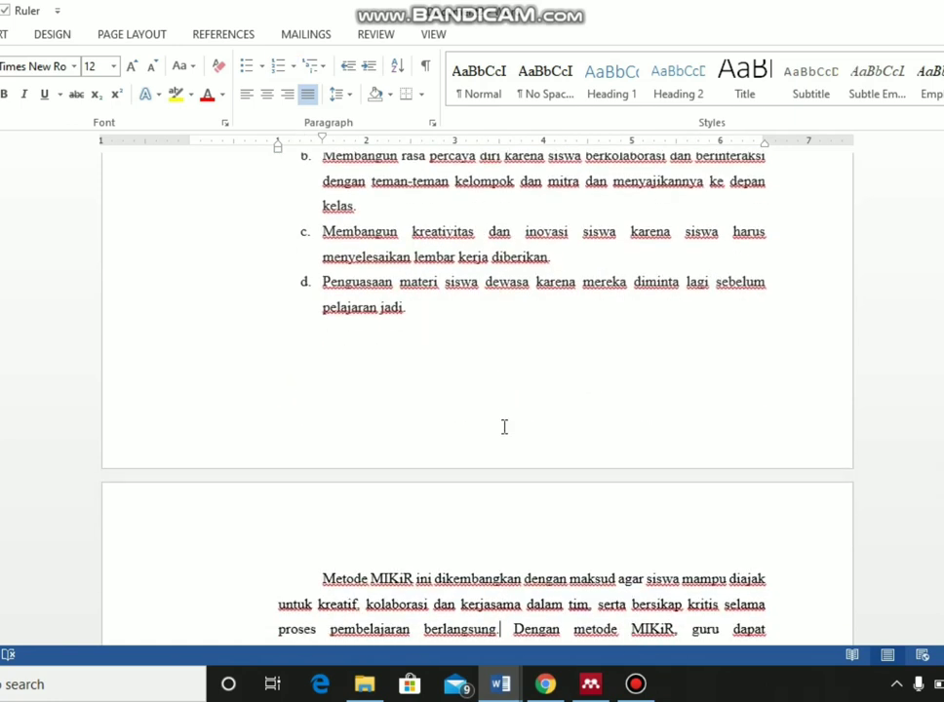
{"action": "scroll", "coordinate": [502, 426], "scroll_direction": "down", "scroll_amount": 4}
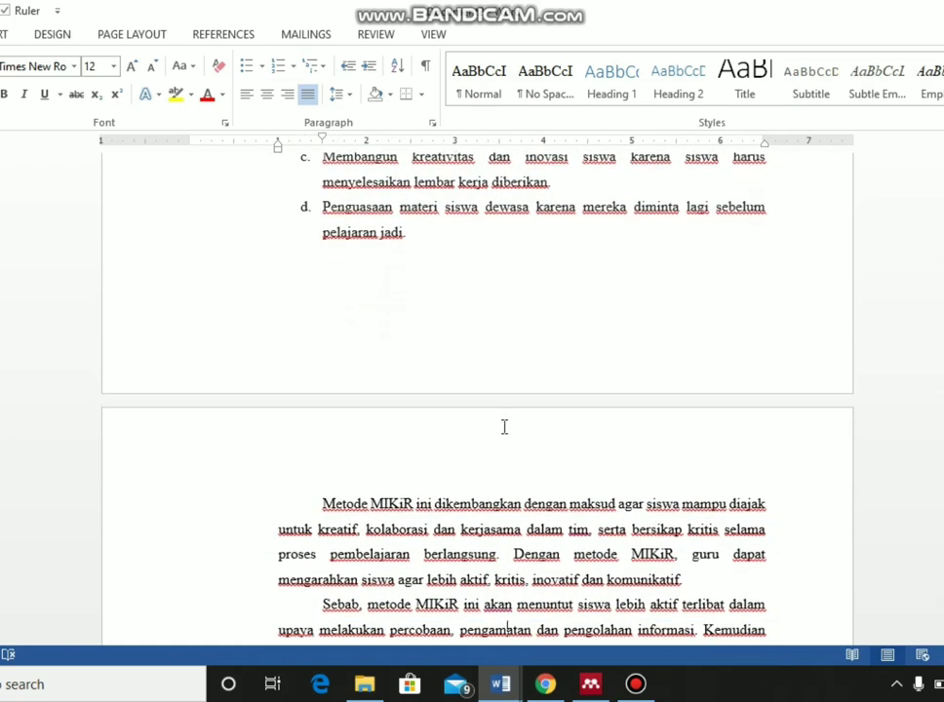
{"action": "scroll", "coordinate": [504, 427], "scroll_direction": "down", "scroll_amount": 5}
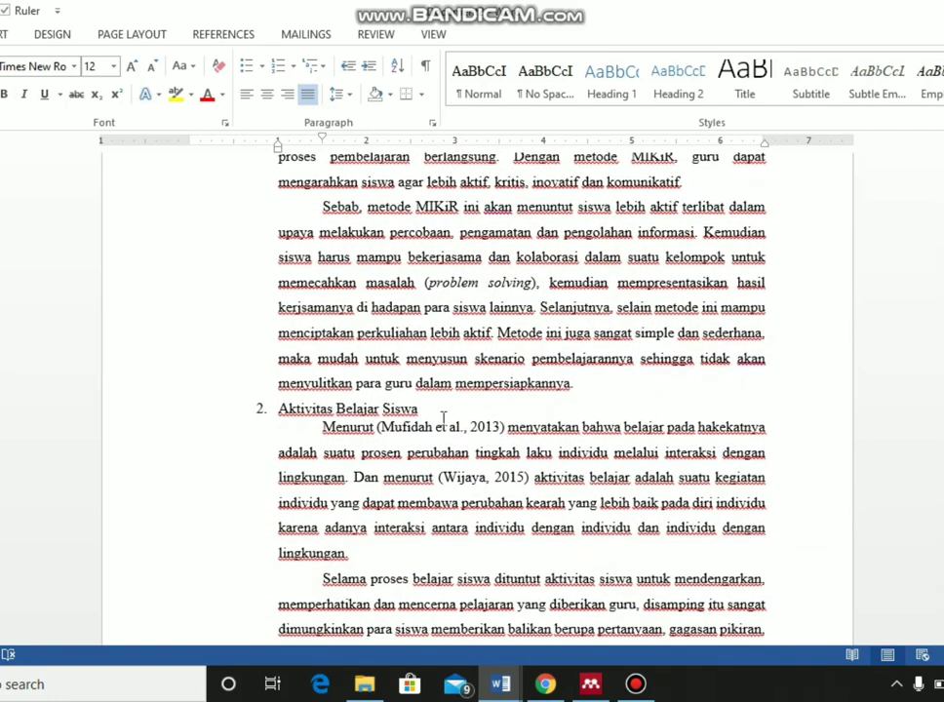
Step: Compare the highlighted learning-activity definition of 333-644-1-SM.pdf in Chrome with the first note in the materi document in Word
{"action": "key", "text": "alt+Tab"}
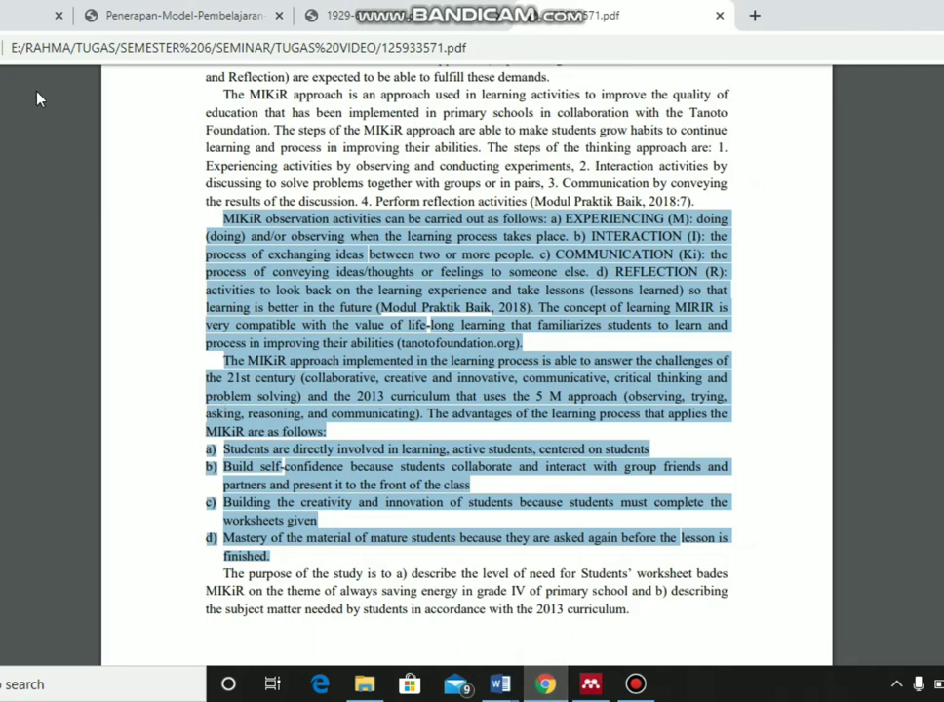
{"action": "left_click", "coordinate": [6, 15]}
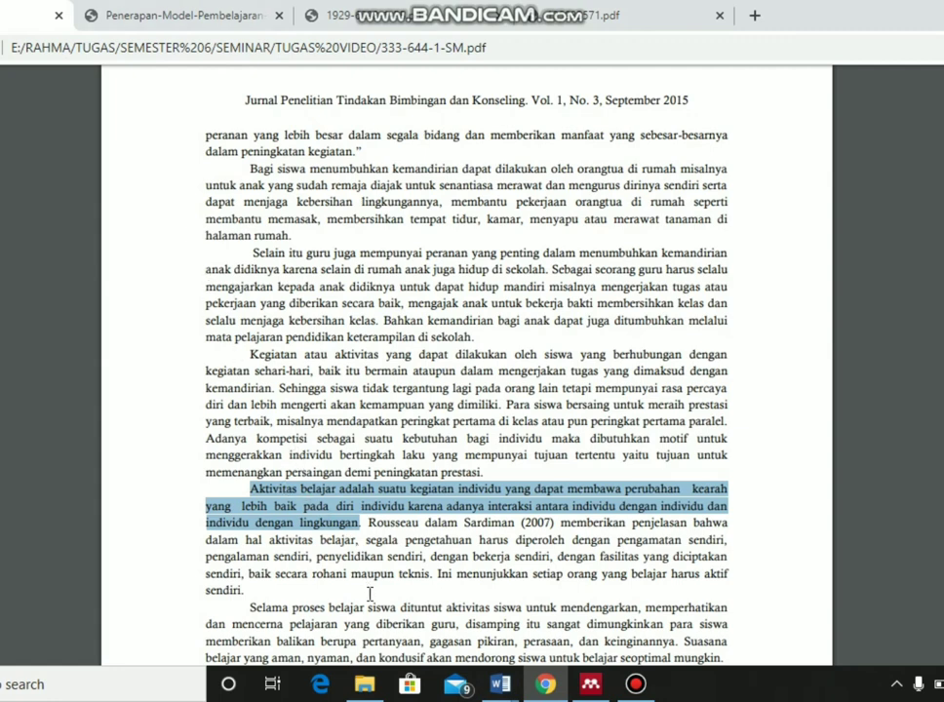
{"action": "mouse_move", "coordinate": [500, 685]}
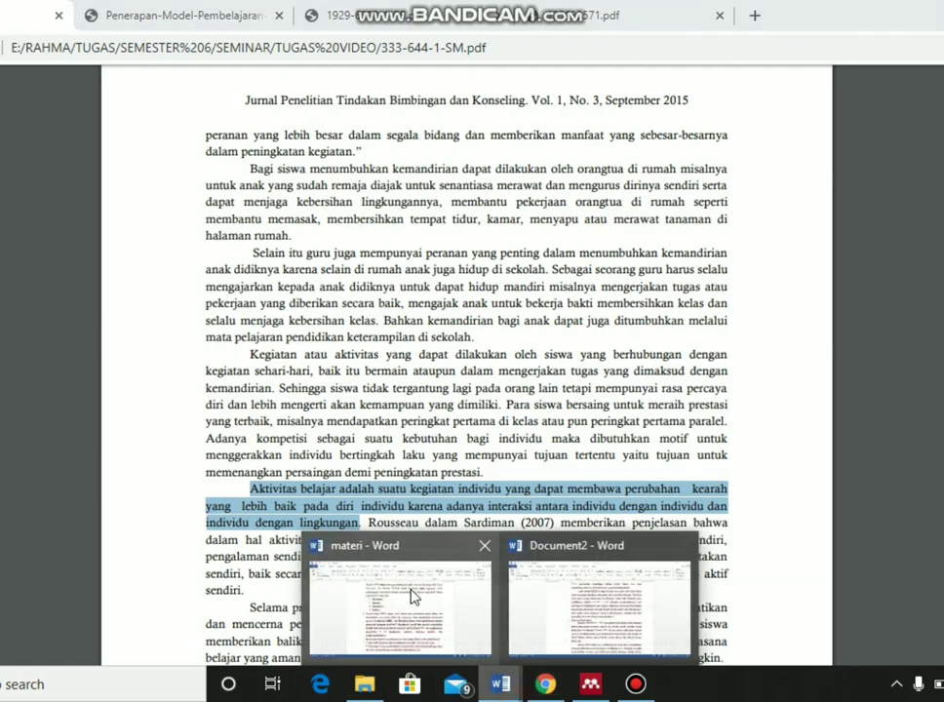
{"action": "left_click", "coordinate": [414, 592]}
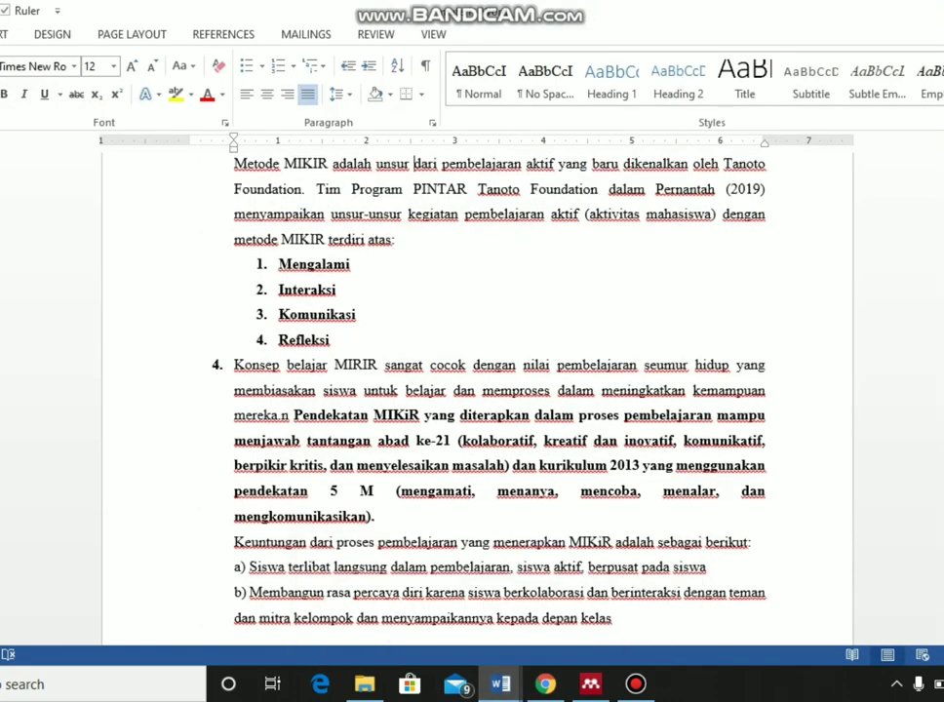
{"action": "scroll", "coordinate": [414, 543], "scroll_direction": "up", "scroll_amount": 5}
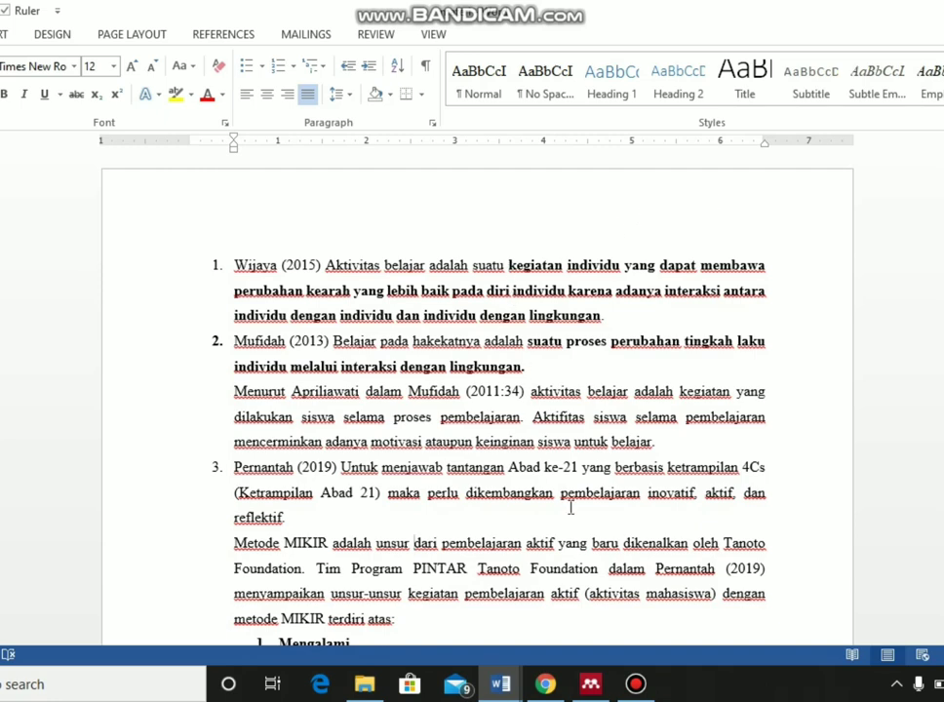
Step: Compare the highlighted definition of learning in the Penerapan-Model-Pembelajaran PDF in Chrome with the second note in the materi document in Word
{"action": "left_click", "coordinate": [545, 684]}
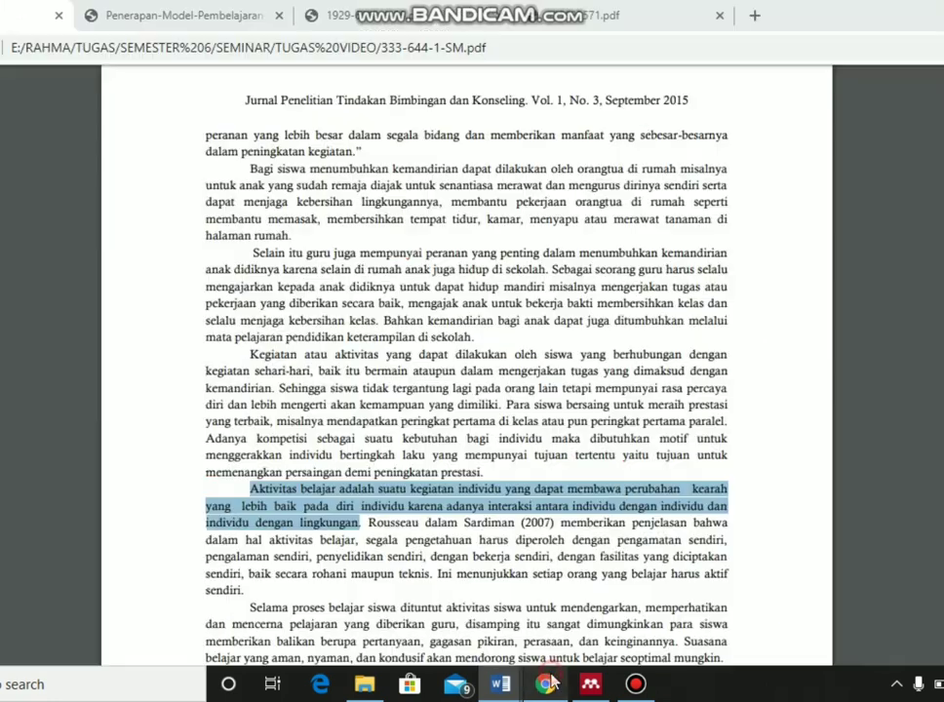
{"action": "left_click", "coordinate": [213, 10]}
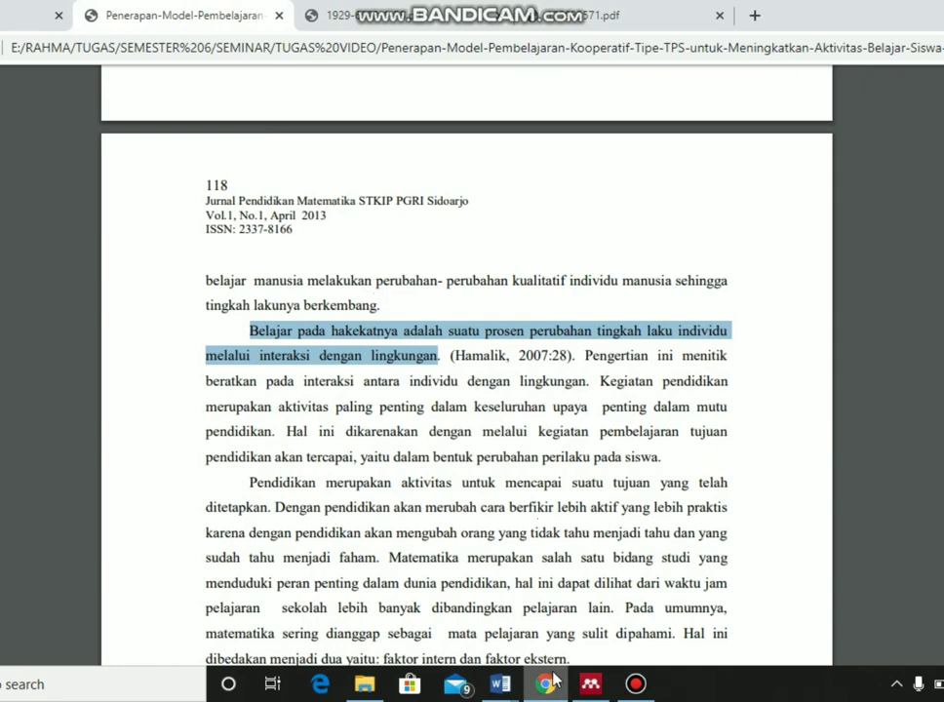
{"action": "mouse_move", "coordinate": [507, 685]}
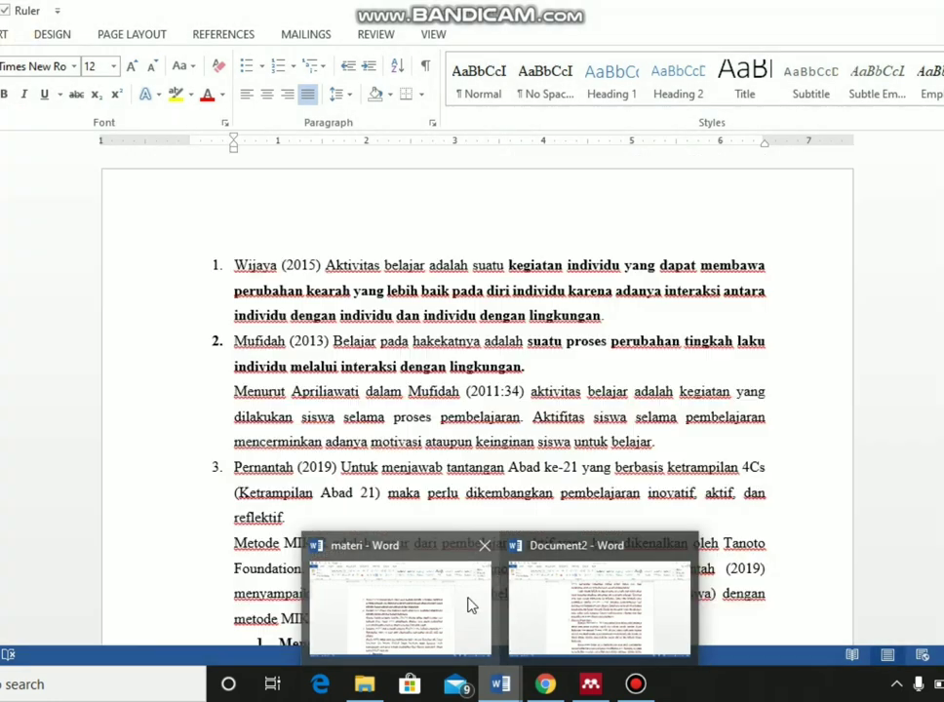
{"action": "left_click", "coordinate": [471, 606]}
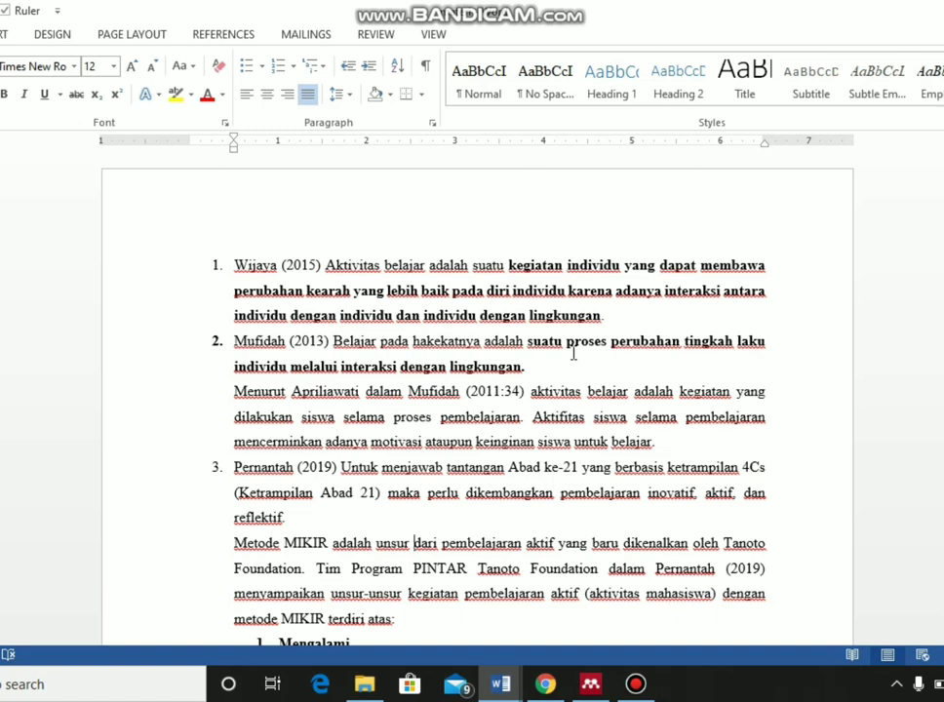
{"action": "key", "text": "Down"}
Step: Switch to Document2 and read the Aktivitas Belajar Siswa section through to its last paragraph on learning achievement
{"action": "mouse_move", "coordinate": [501, 684]}
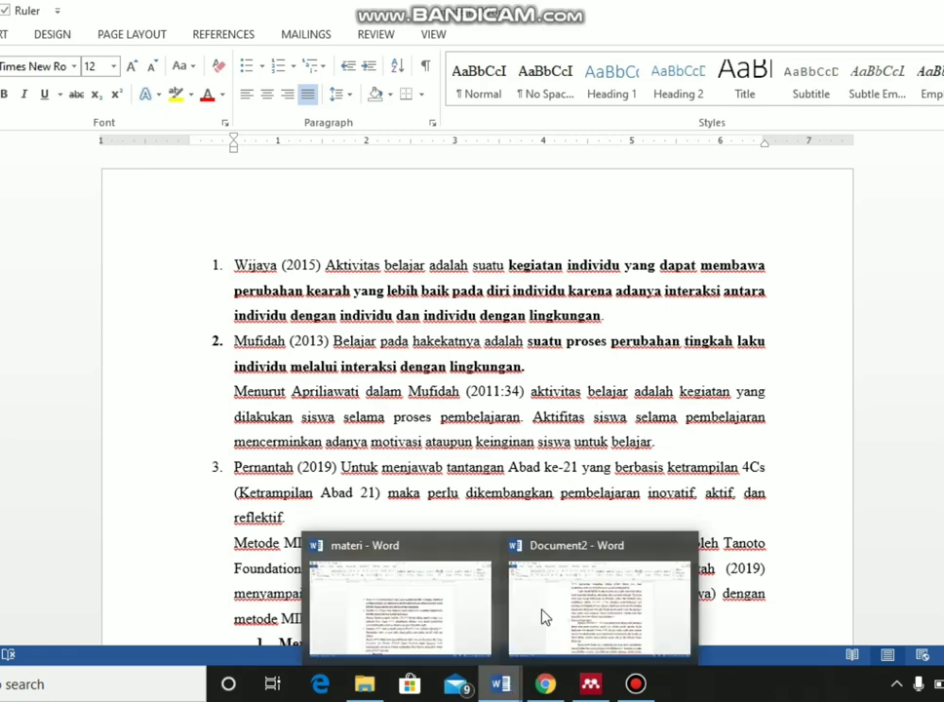
{"action": "left_click", "coordinate": [548, 603]}
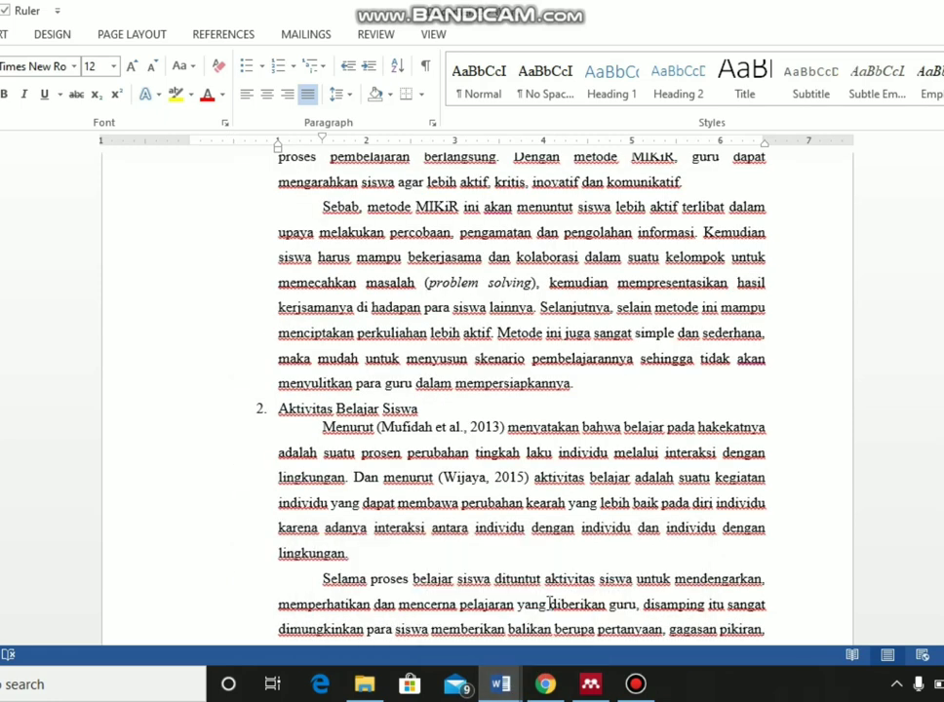
{"action": "scroll", "coordinate": [549, 603], "scroll_direction": "down", "scroll_amount": 2}
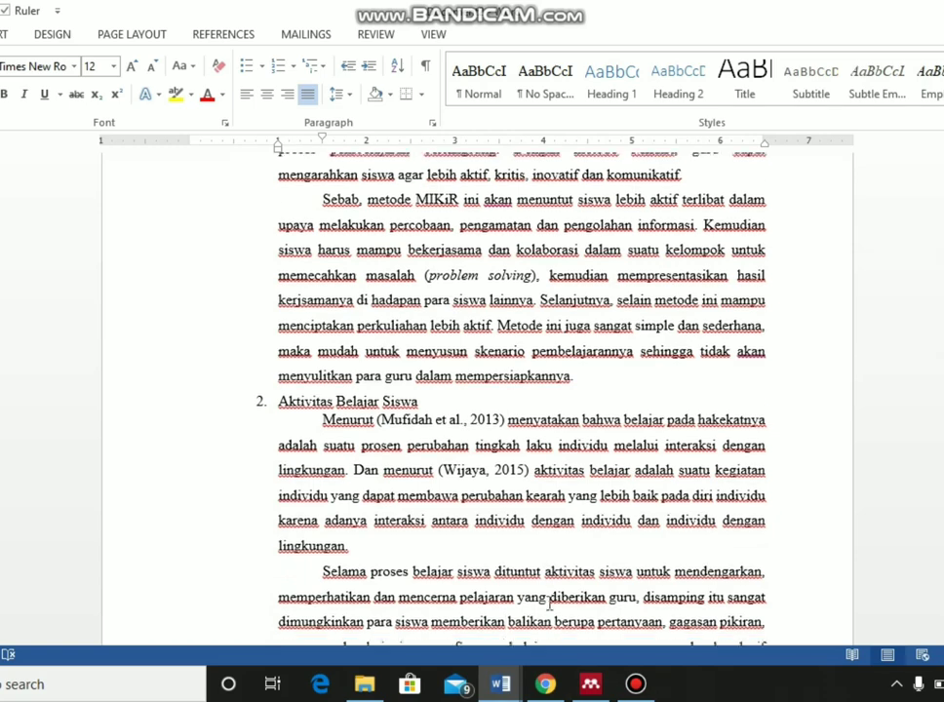
{"action": "scroll", "coordinate": [549, 603], "scroll_direction": "down", "scroll_amount": 1}
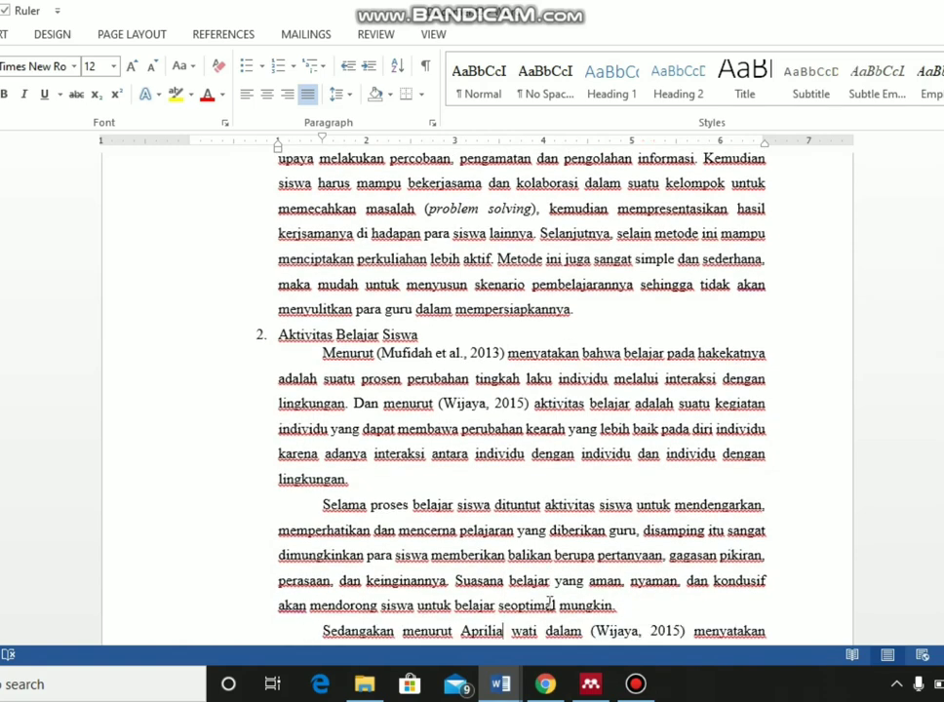
{"action": "scroll", "coordinate": [549, 604], "scroll_direction": "down", "scroll_amount": 1}
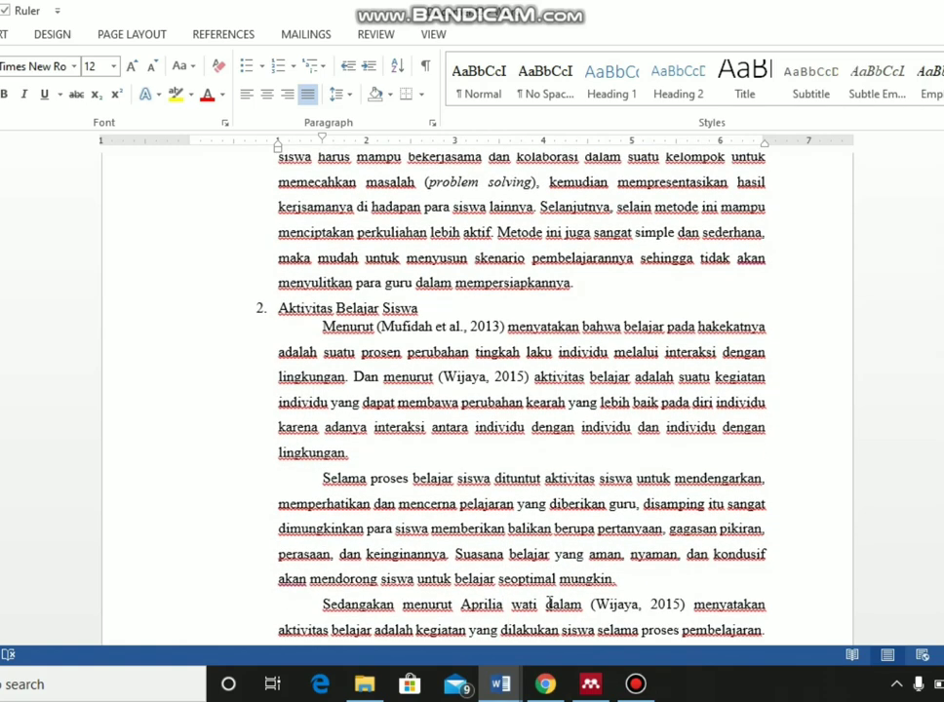
{"action": "scroll", "coordinate": [549, 604], "scroll_direction": "down", "scroll_amount": 1}
{"action": "scroll", "coordinate": [549, 604], "scroll_direction": "down", "scroll_amount": 1}
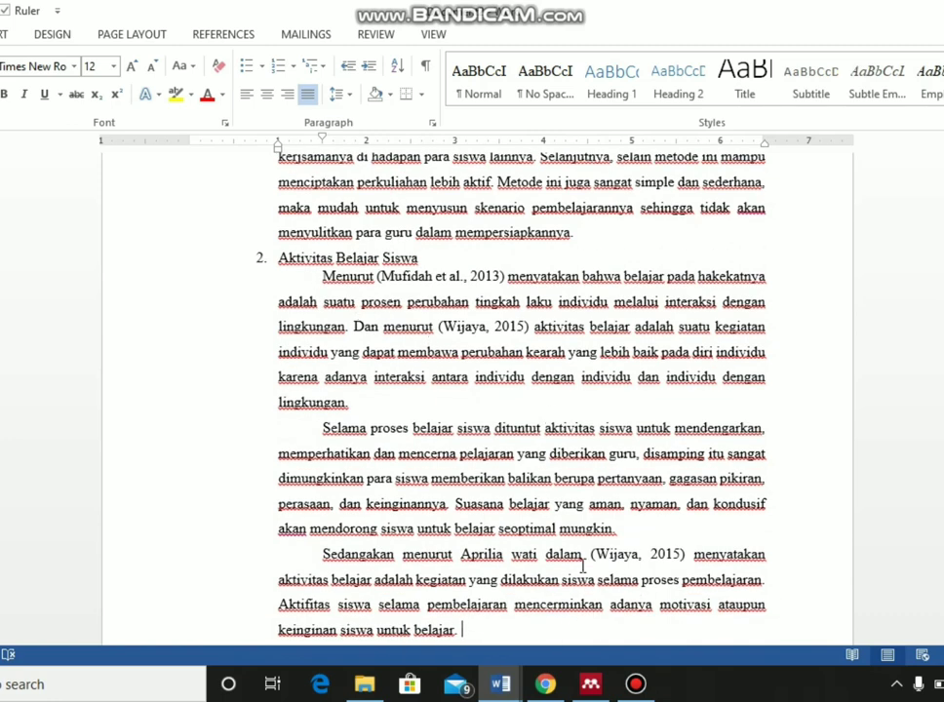
{"action": "scroll", "coordinate": [517, 512], "scroll_direction": "down", "scroll_amount": 2}
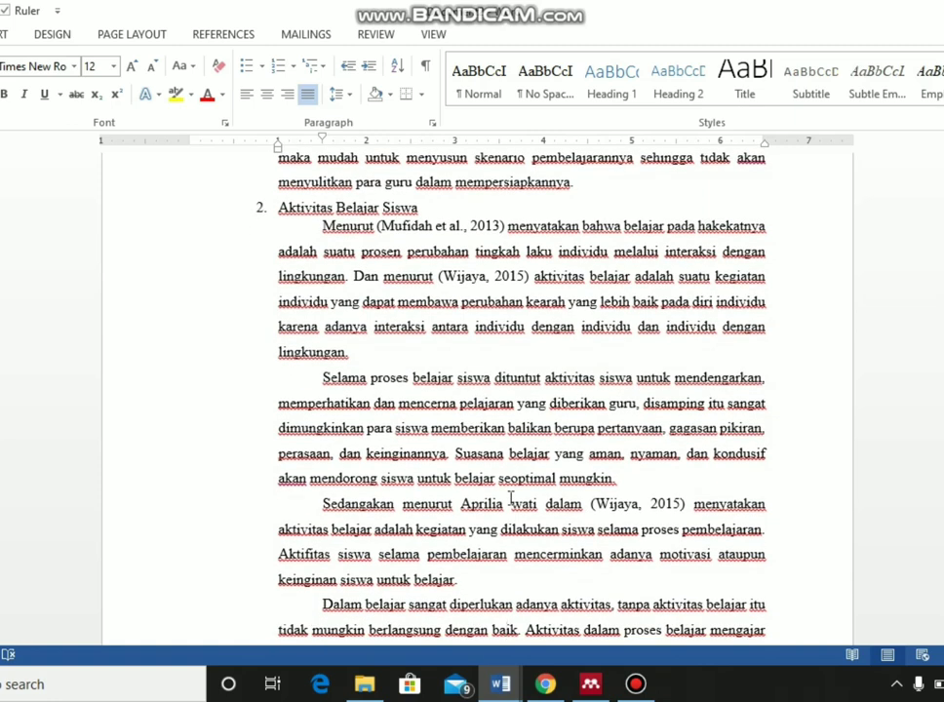
{"action": "scroll", "coordinate": [509, 499], "scroll_direction": "down", "scroll_amount": 4}
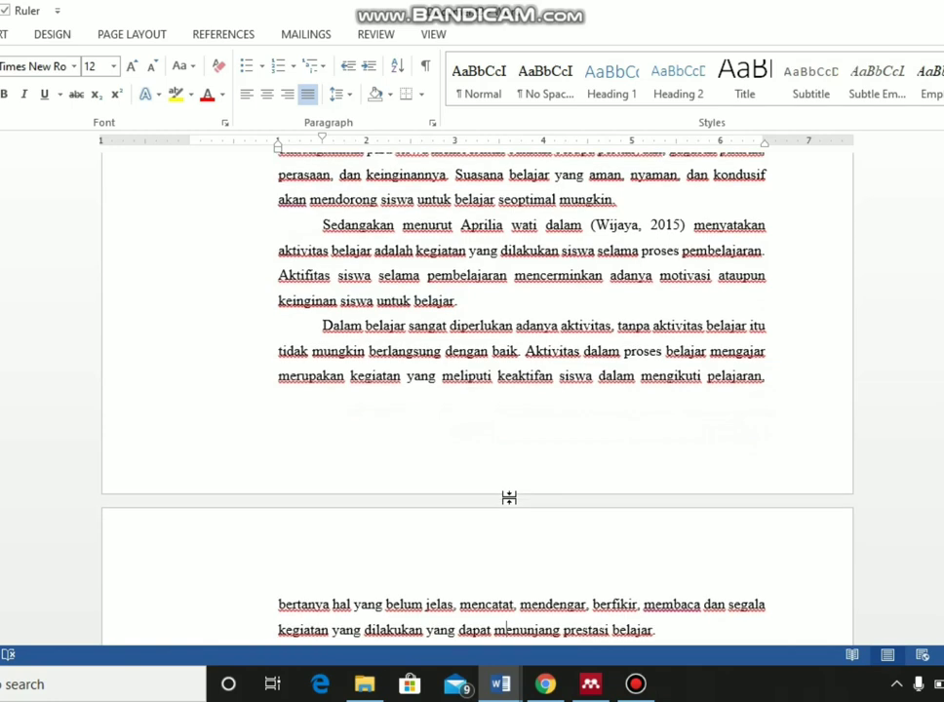
{"action": "scroll", "coordinate": [509, 497], "scroll_direction": "down", "scroll_amount": 2}
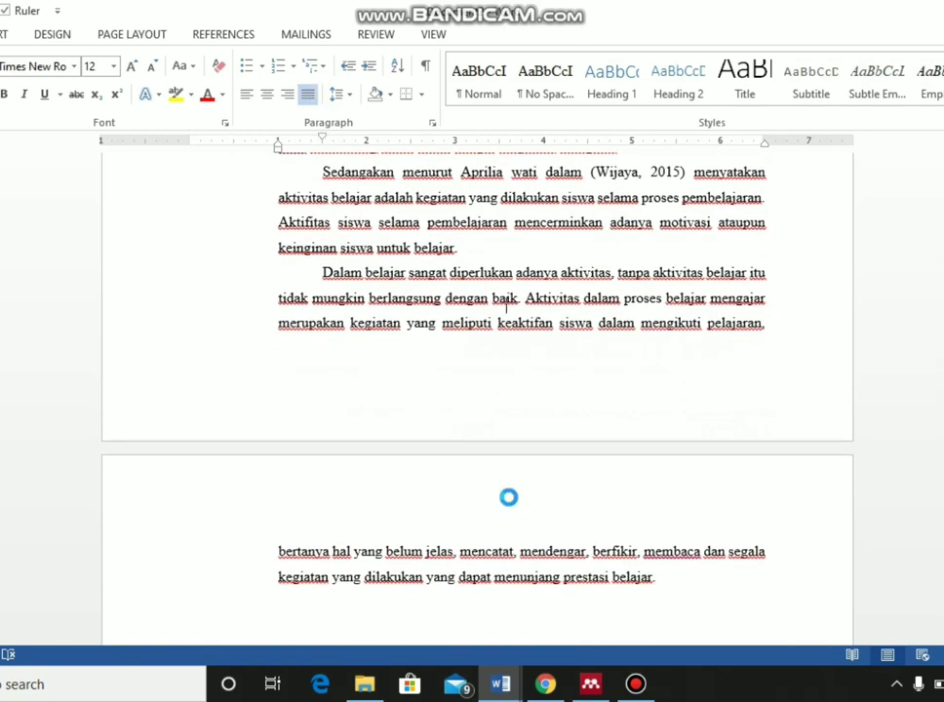
Step: Review Document2 backwards from the Aktivitas Belajar Siswa section to the Kajian Teoritis heading
{"action": "scroll", "coordinate": [508, 497], "scroll_direction": "up", "scroll_amount": 2}
{"action": "scroll", "coordinate": [509, 498], "scroll_direction": "up", "scroll_amount": 9}
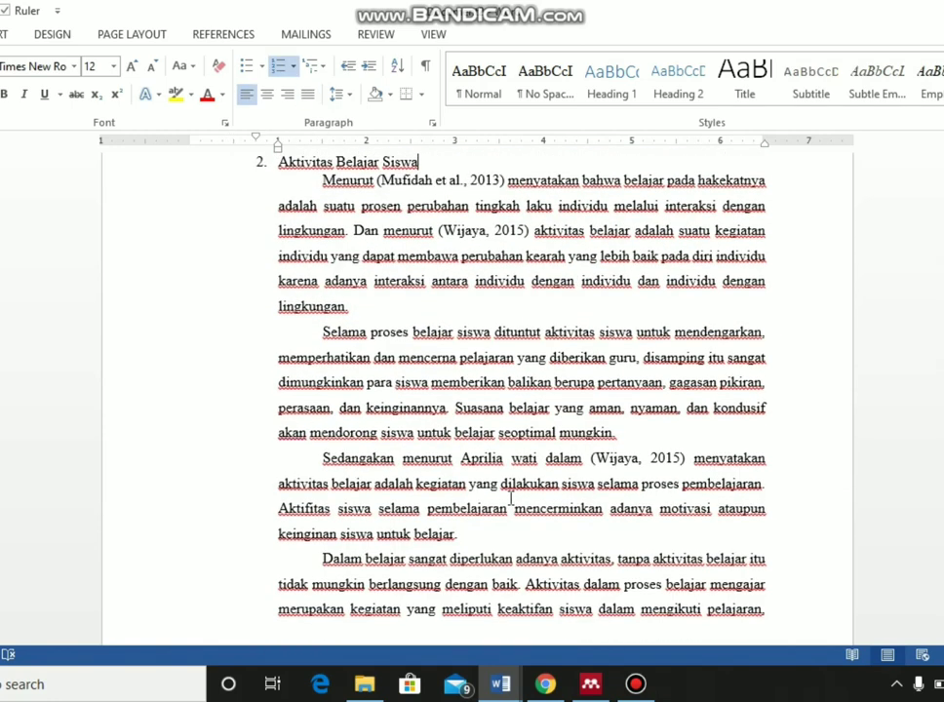
{"action": "scroll", "coordinate": [510, 498], "scroll_direction": "up", "scroll_amount": 10}
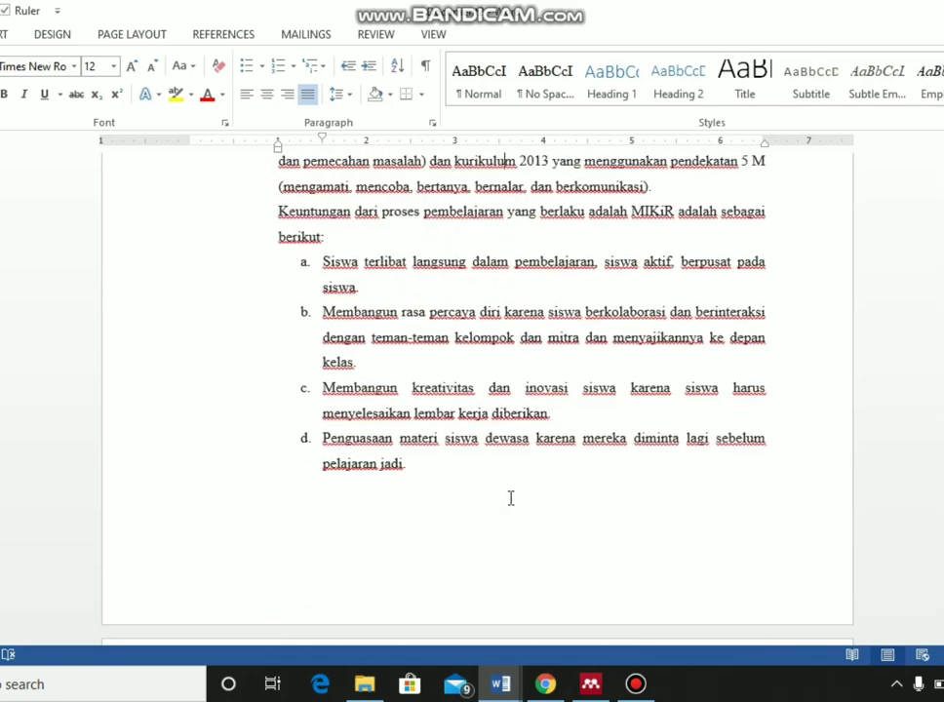
{"action": "scroll", "coordinate": [510, 497], "scroll_direction": "up", "scroll_amount": 8}
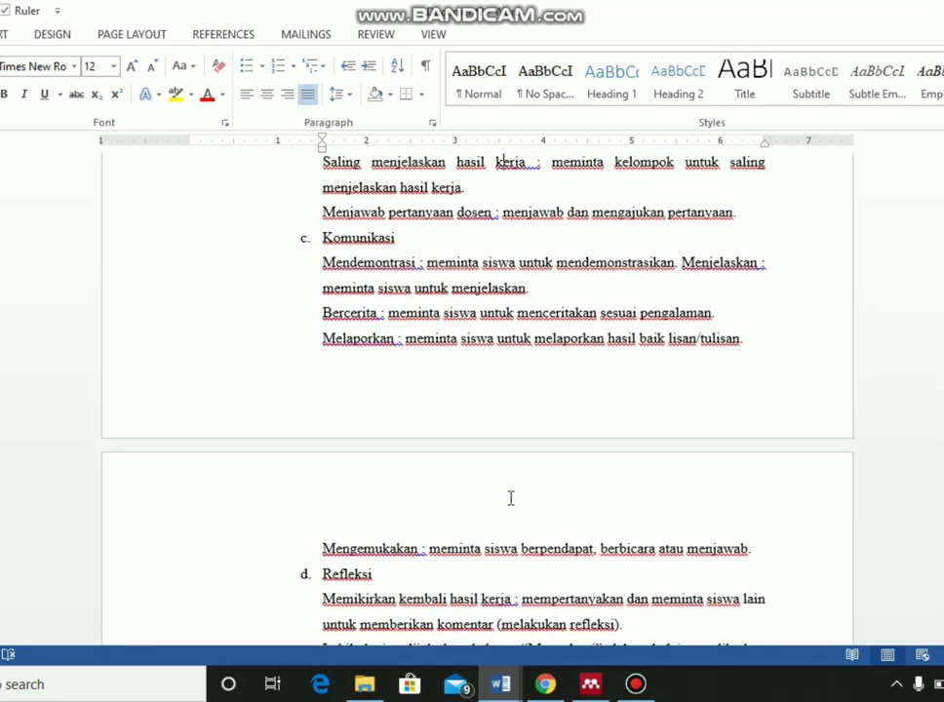
{"action": "scroll", "coordinate": [510, 497], "scroll_direction": "up", "scroll_amount": 3}
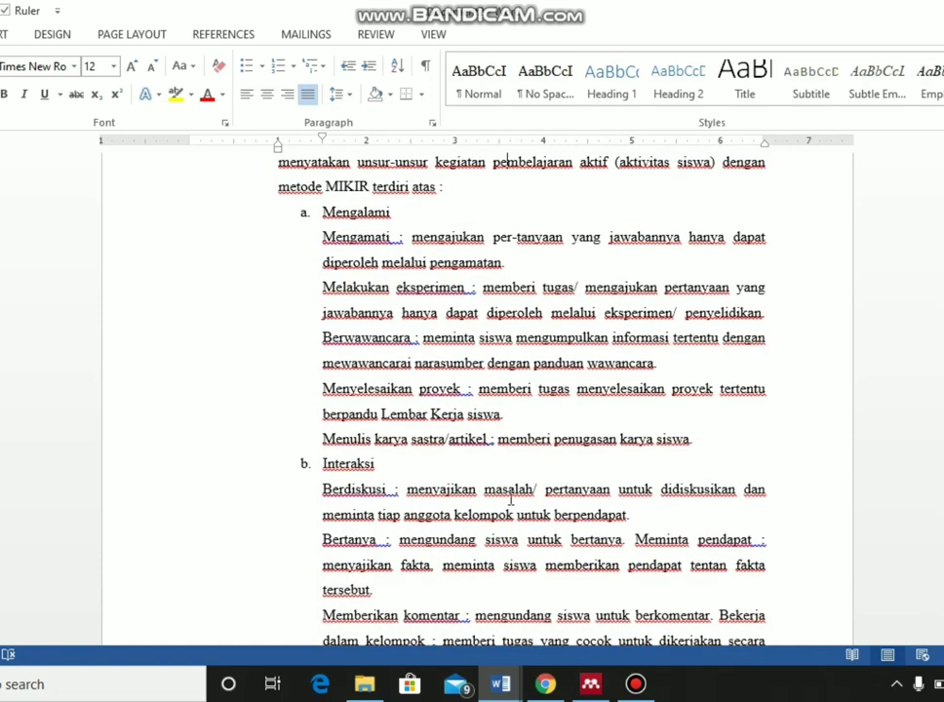
{"action": "key", "text": "Up"}
{"action": "key", "text": "Up"}
{"action": "key", "text": "Up"}
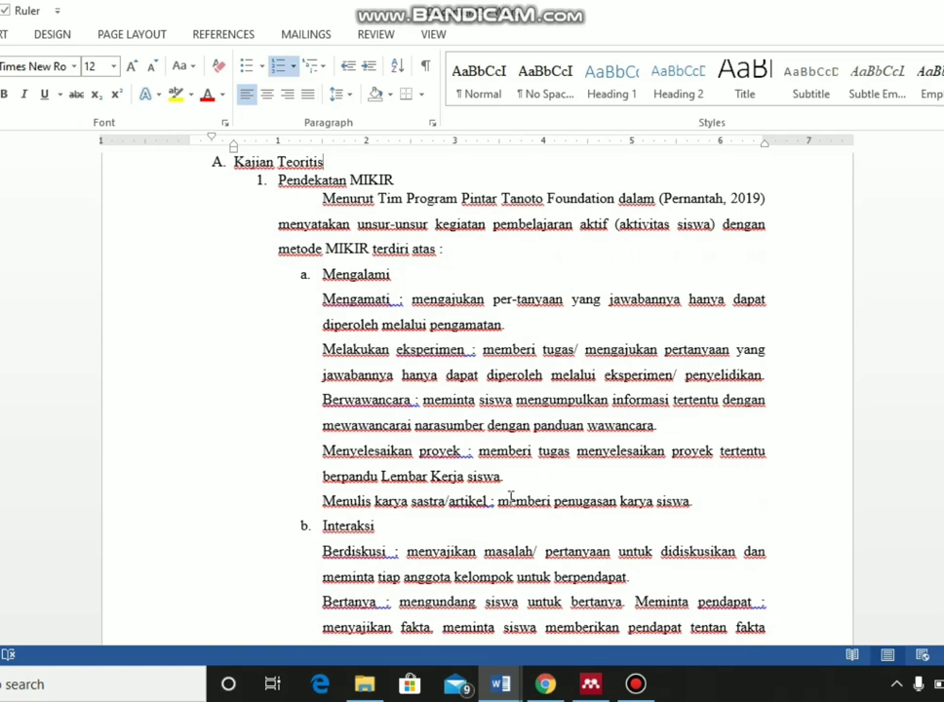
Step: Read the Pendekatan MIKIR section from its opening 2019 citation through Mengalami and Interaksi to the Komunikasi item
{"action": "key", "text": "Down"}
{"action": "key", "text": "Down"}
{"action": "key", "text": "Down"}
{"action": "key", "text": "Down"}
{"action": "key", "text": "Down"}
{"action": "key", "text": "Down"}
{"action": "key", "text": "Down"}
{"action": "key", "text": "Down"}
{"action": "key", "text": "Down"}
{"action": "key", "text": "Down"}
{"action": "key", "text": "Down"}
{"action": "key", "text": "Down"}
{"action": "key", "text": "Down"}
{"action": "key", "text": "Down"}
{"action": "key", "text": "Down"}
{"action": "key", "text": "Down"}
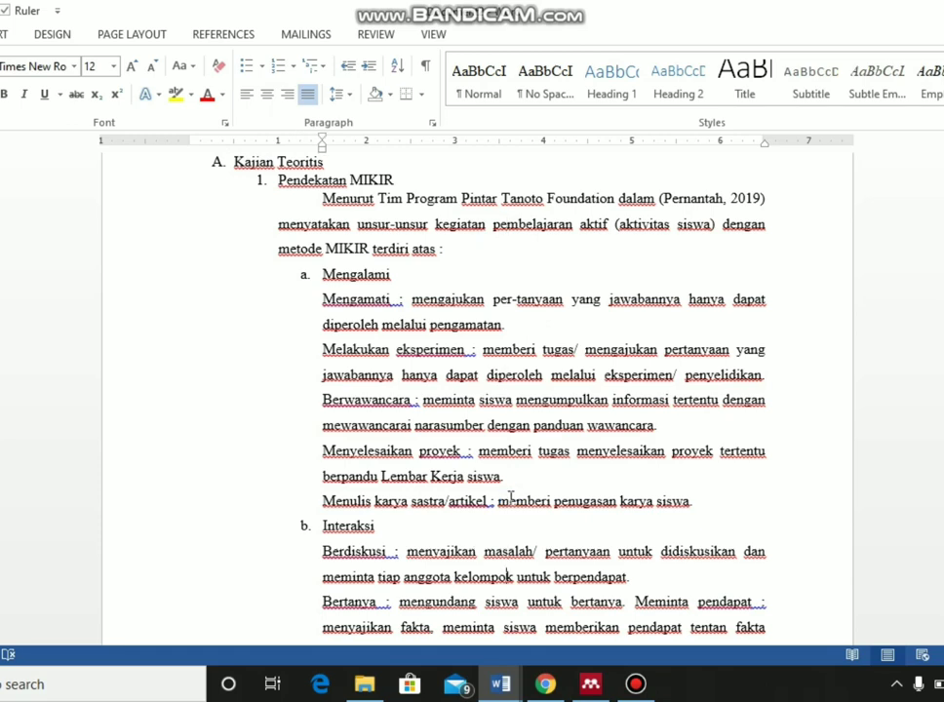
{"action": "key", "text": "Down"}
{"action": "key", "text": "Down"}
{"action": "key", "text": "Down"}
{"action": "key", "text": "Down"}
{"action": "key", "text": "Down"}
{"action": "key", "text": "Down"}
{"action": "key", "text": "Down"}
{"action": "key", "text": "Down"}
{"action": "key", "text": "Down"}
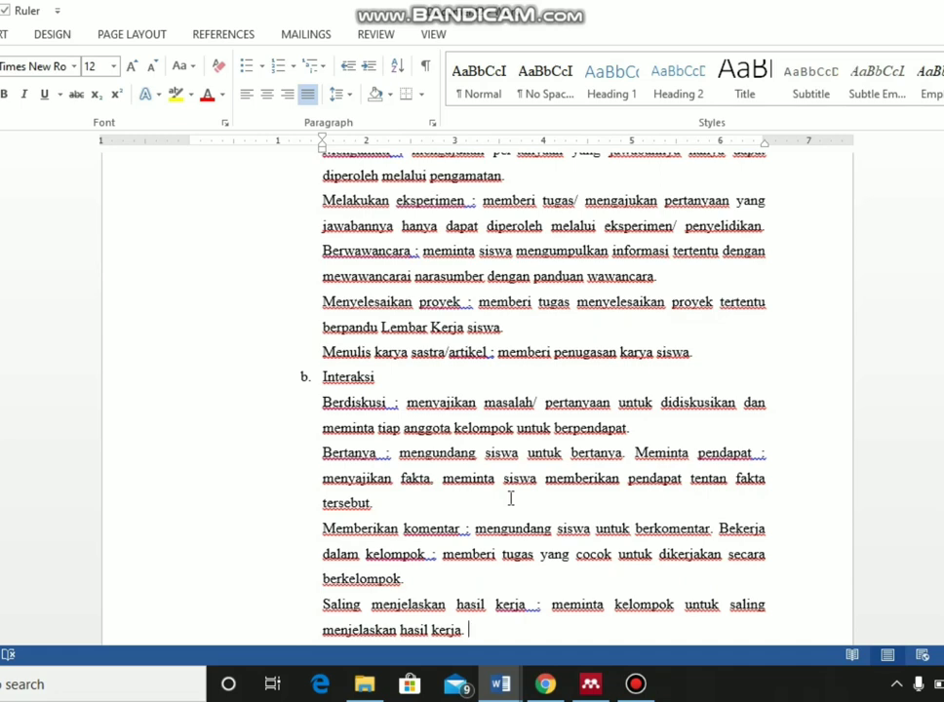
{"action": "key", "text": "Down"}
{"action": "key", "text": "Down"}
{"action": "key", "text": "Down"}
{"action": "key", "text": "Down"}
{"action": "key", "text": "Down"}
{"action": "key", "text": "Down"}
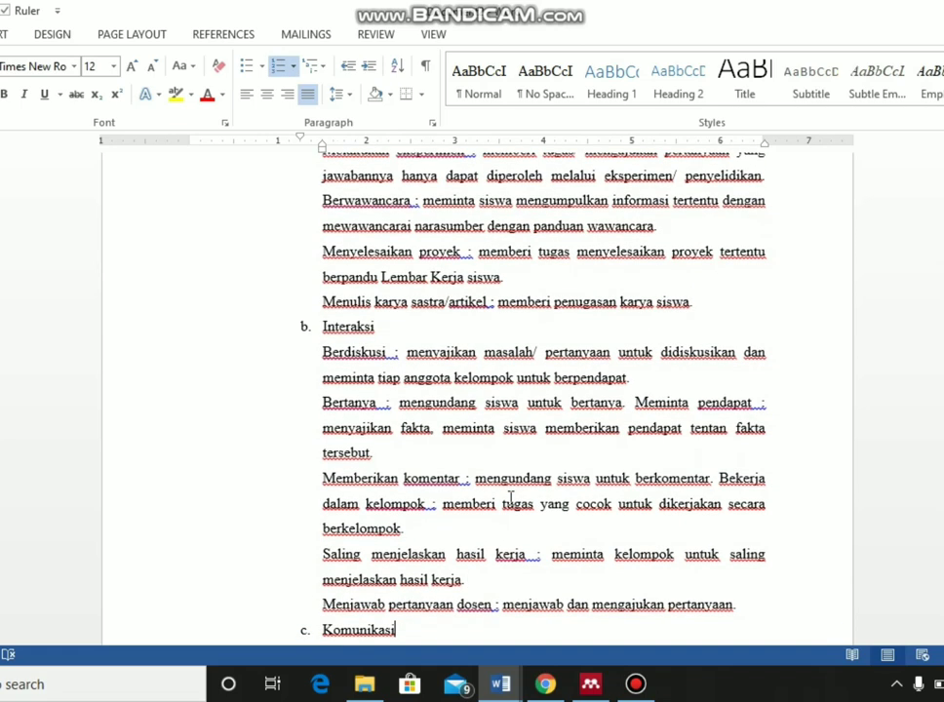
Step: Examine the Komunikasi and Refleksi items, the 2020 citation on the MIKiR concept and the start of its advantages list
{"action": "key", "text": "Down"}
{"action": "key", "text": "Down"}
{"action": "key", "text": "Down"}
{"action": "key", "text": "Down"}
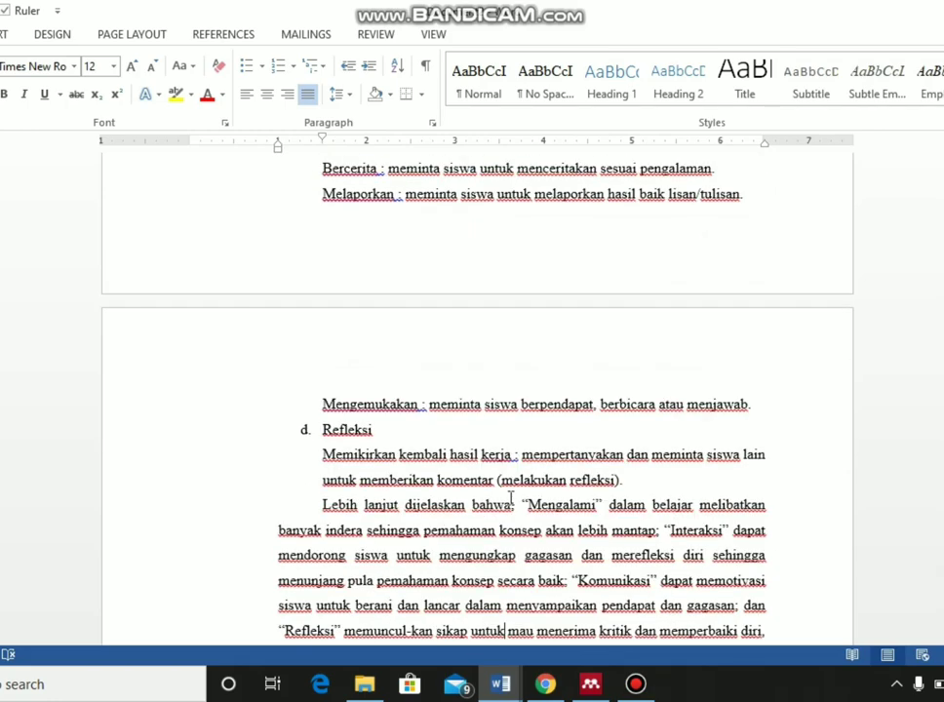
{"action": "key", "text": "Down"}
{"action": "key", "text": "Down"}
{"action": "key", "text": "Down"}
{"action": "key", "text": "Down"}
{"action": "key", "text": "Down"}
{"action": "key", "text": "Down"}
{"action": "key", "text": "Down"}
{"action": "key", "text": "Down"}
{"action": "key", "text": "Down"}
{"action": "key", "text": "Down"}
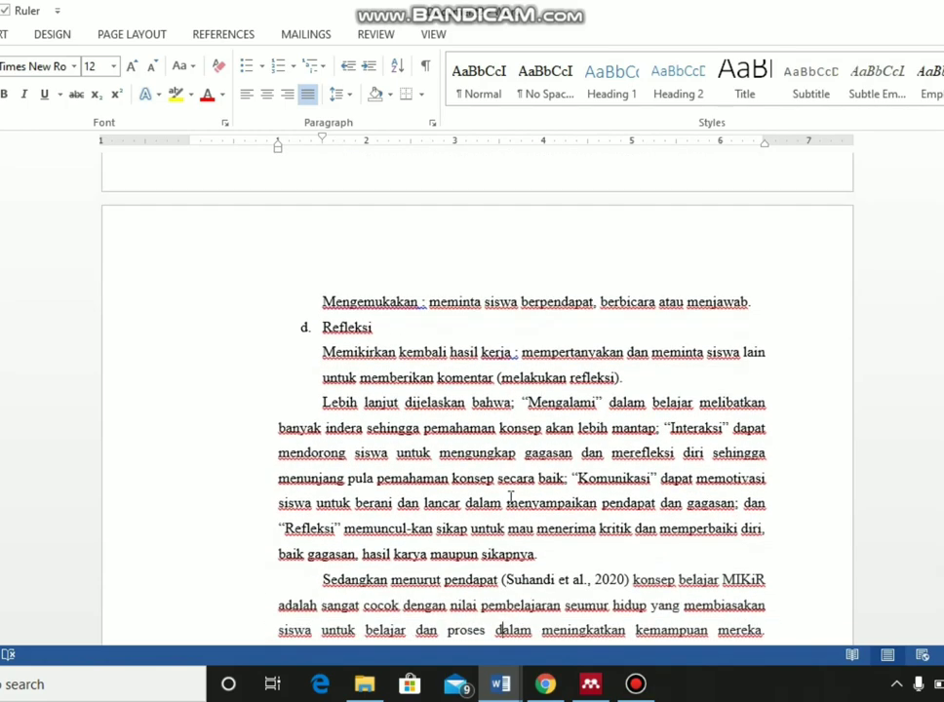
{"action": "key", "text": "Down"}
{"action": "key", "text": "Down"}
{"action": "key", "text": "Down"}
{"action": "key", "text": "Down"}
{"action": "key", "text": "Down"}
{"action": "key", "text": "Down"}
{"action": "key", "text": "Down"}
{"action": "key", "text": "Down"}
{"action": "key", "text": "Down"}
{"action": "key", "text": "Down"}
{"action": "key", "text": "Down"}
{"action": "key", "text": "Down"}
{"action": "key", "text": "Down"}
{"action": "key", "text": "Down"}
{"action": "key", "text": "Down"}
{"action": "key", "text": "Down"}
{"action": "key", "text": "Down"}
{"action": "key", "text": "Down"}
{"action": "key", "text": "Down"}
{"action": "key", "text": "Down"}
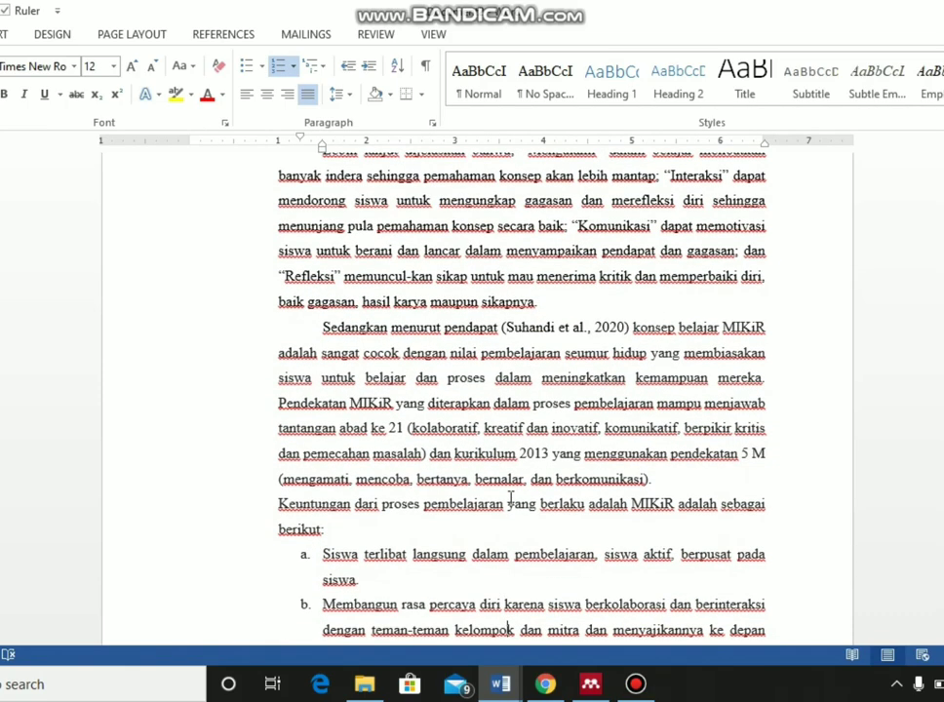
Step: Read on from the MIKiR advantages through the method's purpose and the Aktivitas Belajar Siswa section to the document's end
{"action": "key", "text": "Down"}
{"action": "key", "text": "Down"}
{"action": "key", "text": "Down"}
{"action": "key", "text": "Down"}
{"action": "key", "text": "Down"}
{"action": "key", "text": "Down"}
{"action": "key", "text": "Down"}
{"action": "key", "text": "Down"}
{"action": "key", "text": "Down"}
{"action": "key", "text": "Down"}
{"action": "key", "text": "Down"}
{"action": "key", "text": "Down"}
{"action": "key", "text": "Down"}
{"action": "key", "text": "Down"}
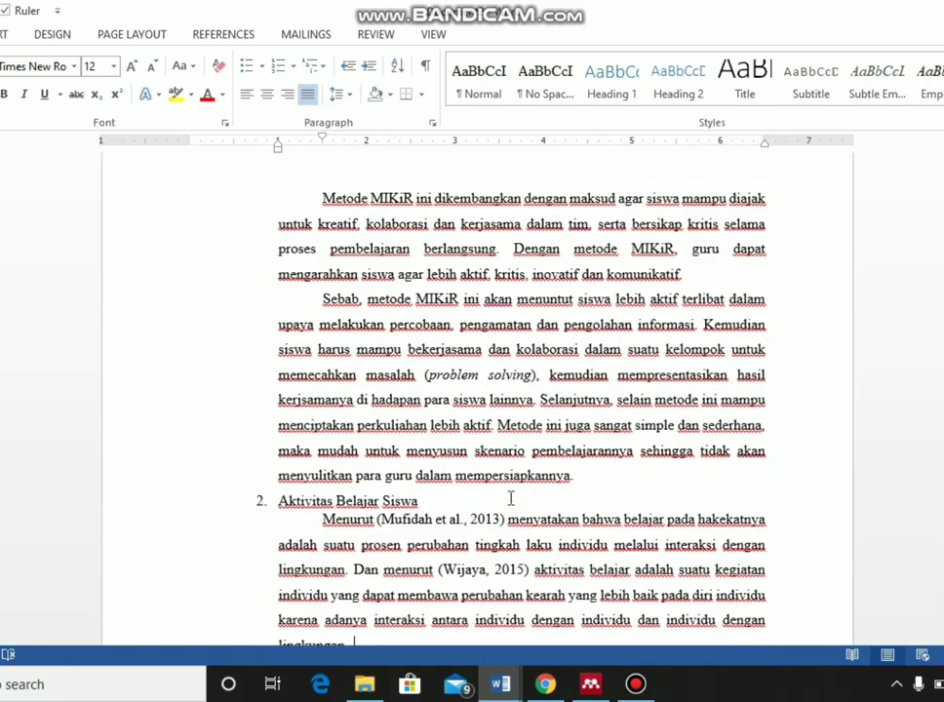
{"action": "key", "text": "Down"}
{"action": "key", "text": "Down"}
{"action": "key", "text": "Down"}
{"action": "key", "text": "Down"}
{"action": "key", "text": "Down"}
{"action": "key", "text": "Down"}
{"action": "key", "text": "Down"}
{"action": "key", "text": "Down"}
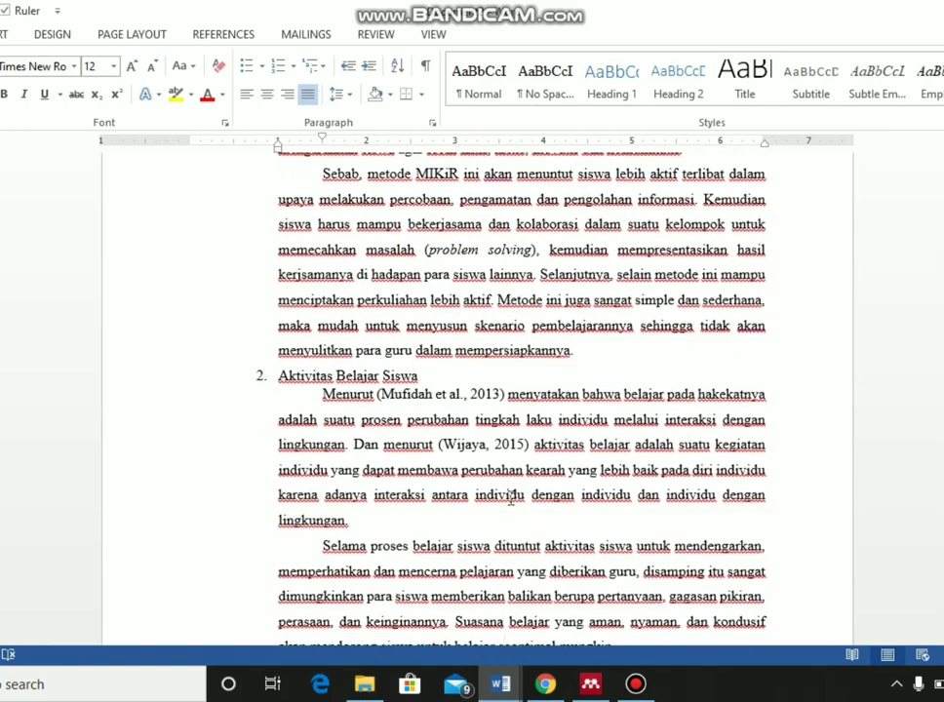
{"action": "key", "text": "Down"}
{"action": "key", "text": "Down"}
{"action": "key", "text": "Down"}
{"action": "key", "text": "Down"}
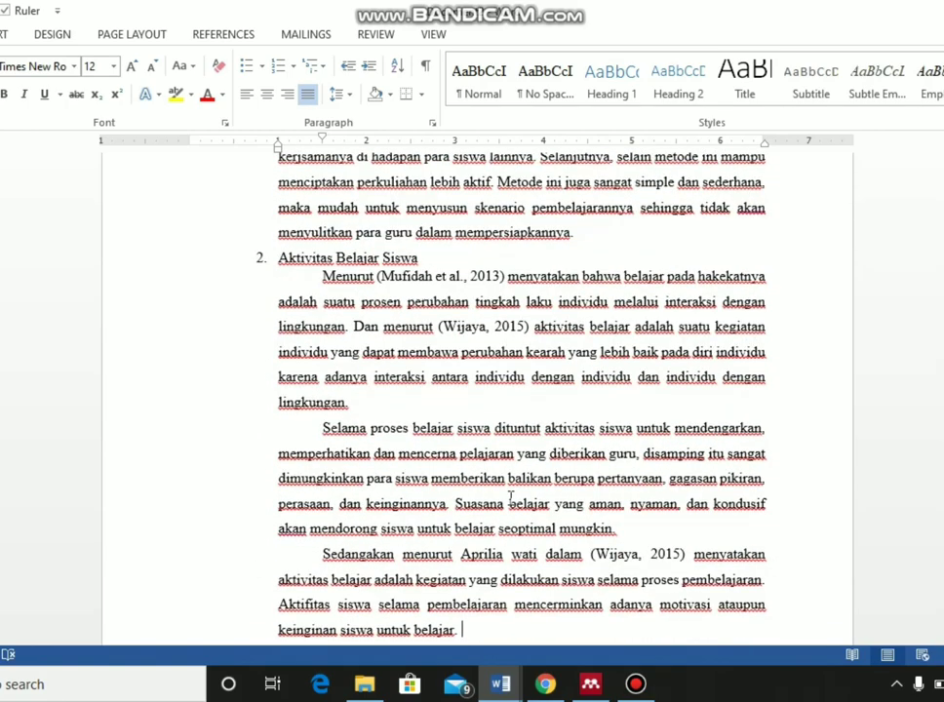
{"action": "key", "text": "Down"}
{"action": "key", "text": "Down"}
{"action": "key", "text": "Down"}
{"action": "key", "text": "Down"}
{"action": "key", "text": "Down"}
{"action": "key", "text": "Down"}
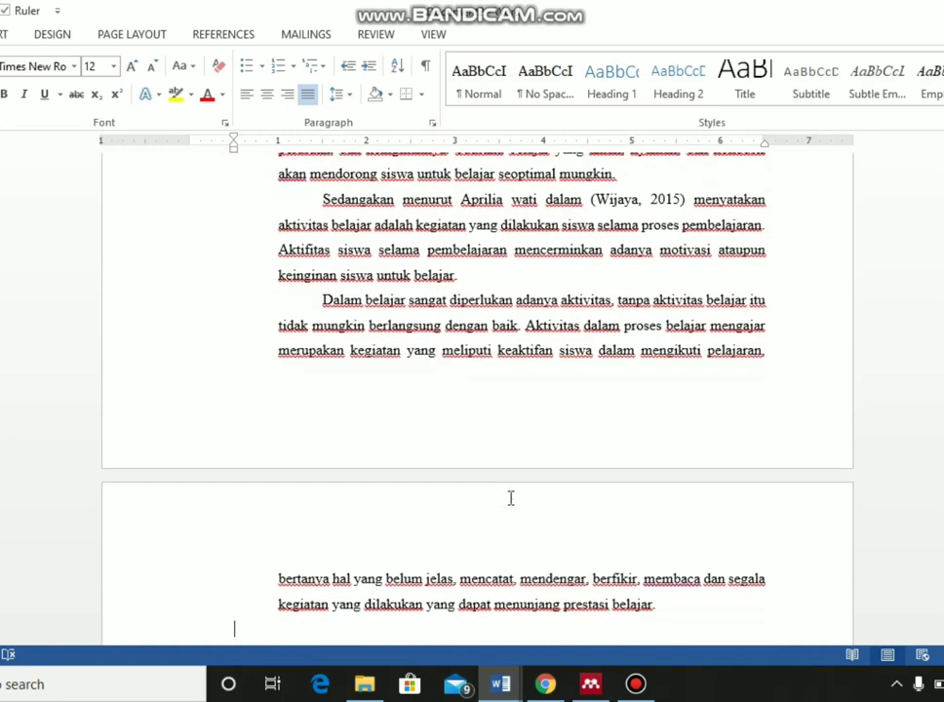
Step: Add a blank line below the closing paragraph of the Aktivitas Belajar Siswa section and place the insertion point there
{"action": "key", "text": "Return"}
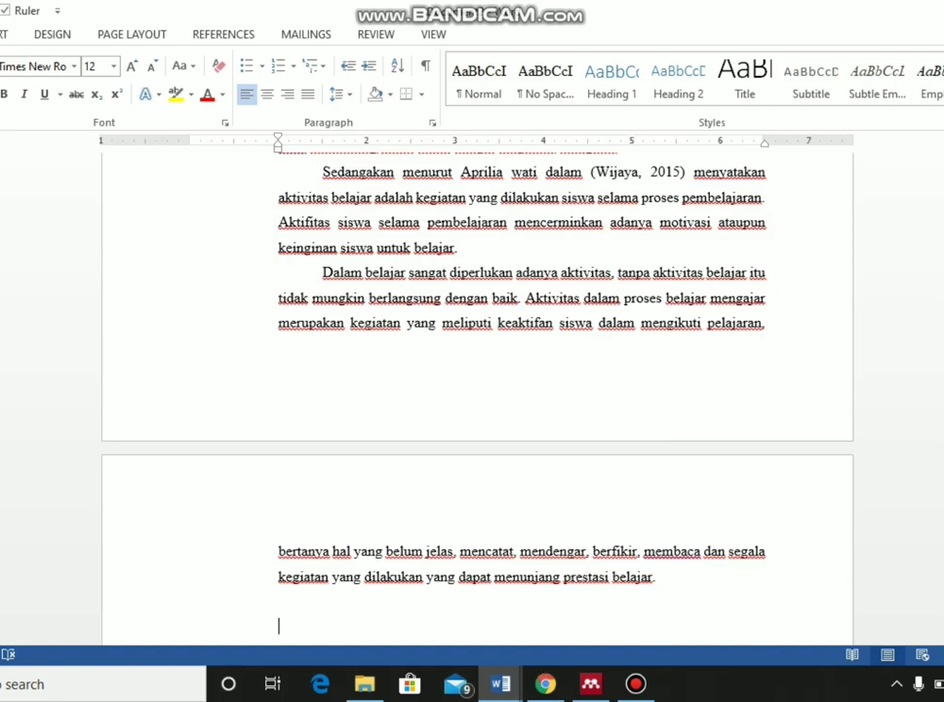
{"action": "scroll", "coordinate": [477, 390], "scroll_direction": "down", "scroll_amount": 2}
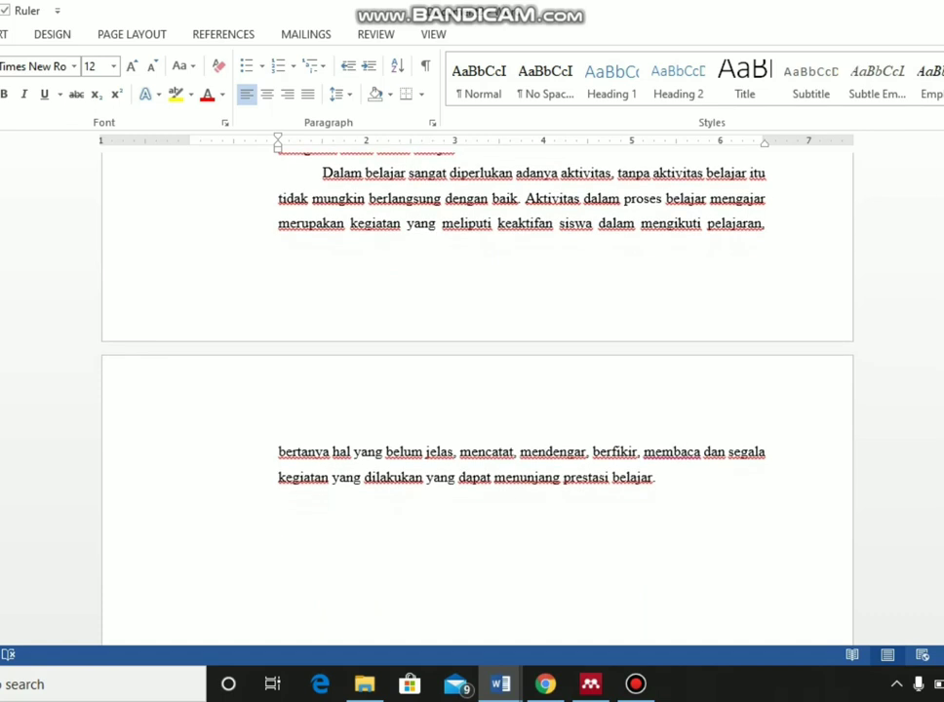
{"action": "left_click", "coordinate": [278, 545]}
Step: Switch to Mendeley to check the journal references in All Documents, and return to Document2 in Word
{"action": "left_click", "coordinate": [591, 684]}
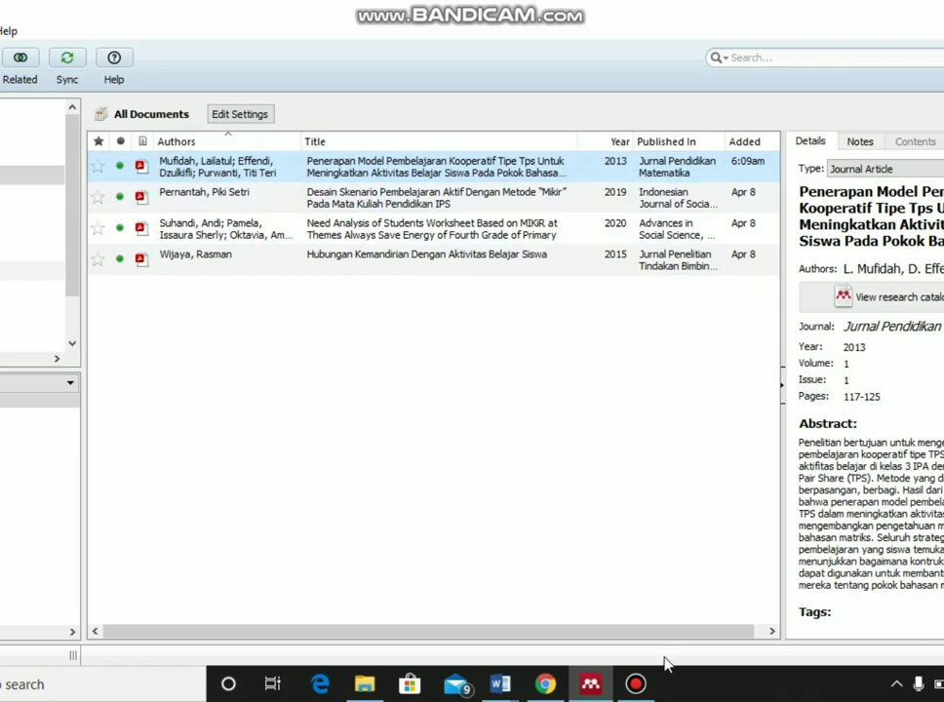
{"action": "mouse_move", "coordinate": [514, 693]}
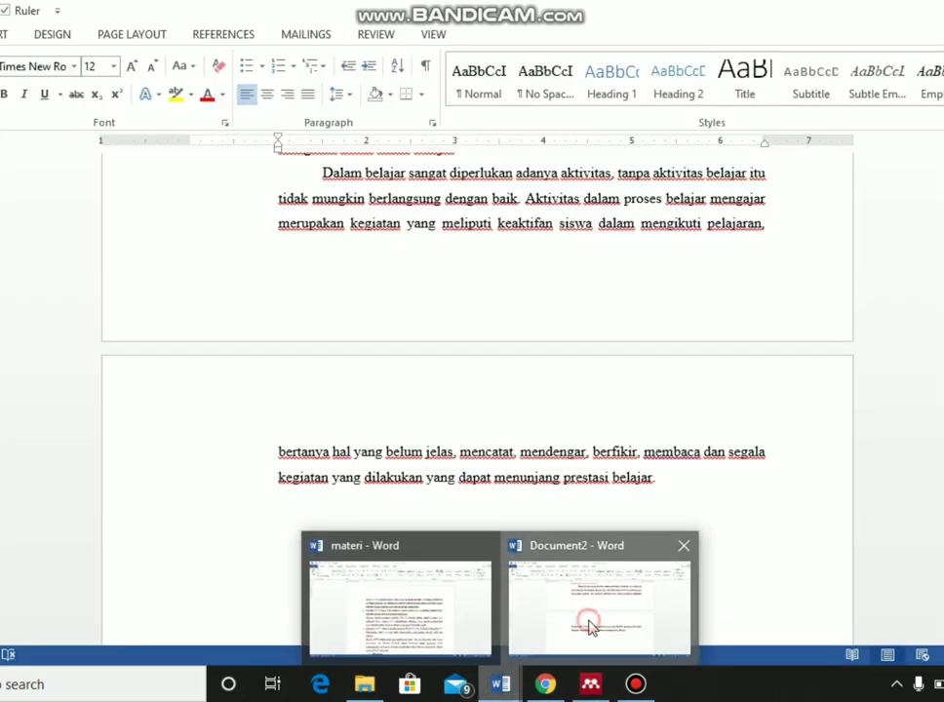
{"action": "left_click", "coordinate": [590, 627]}
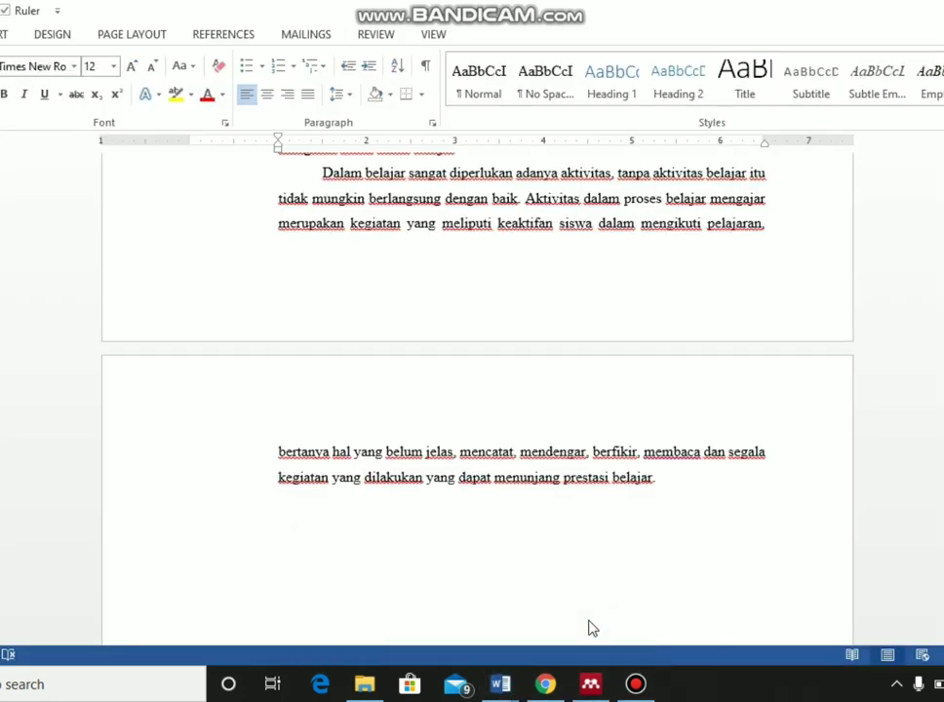
Step: Insert a page break after the document's closing paragraph and add the heading "Daftar Pustaka" on the new page, followed by a new line
{"action": "left_click", "coordinate": [262, 557]}
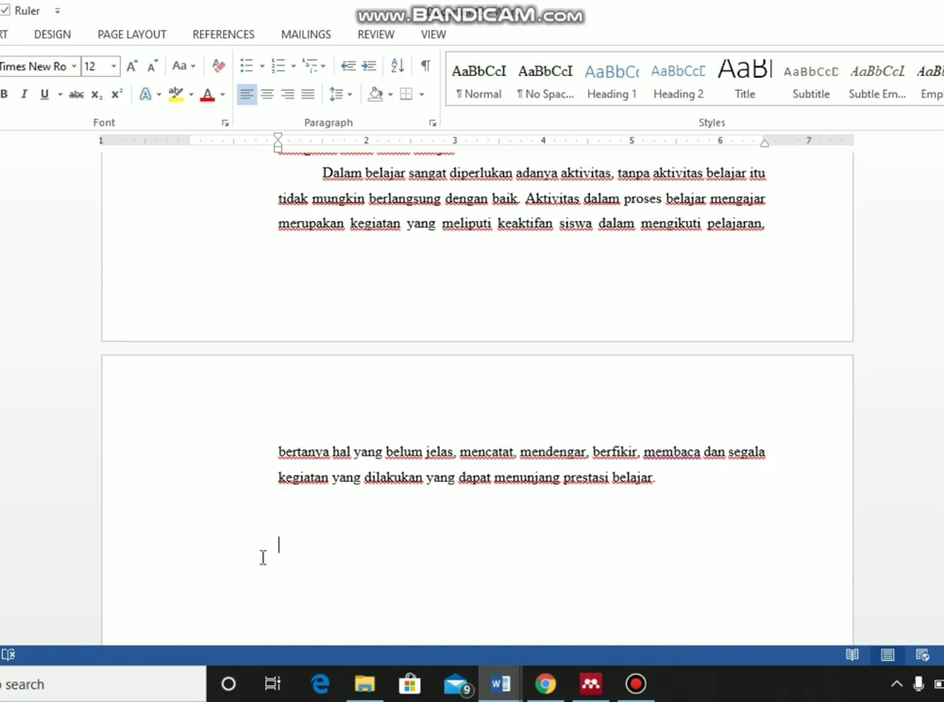
{"action": "left_click", "coordinate": [3, 35]}
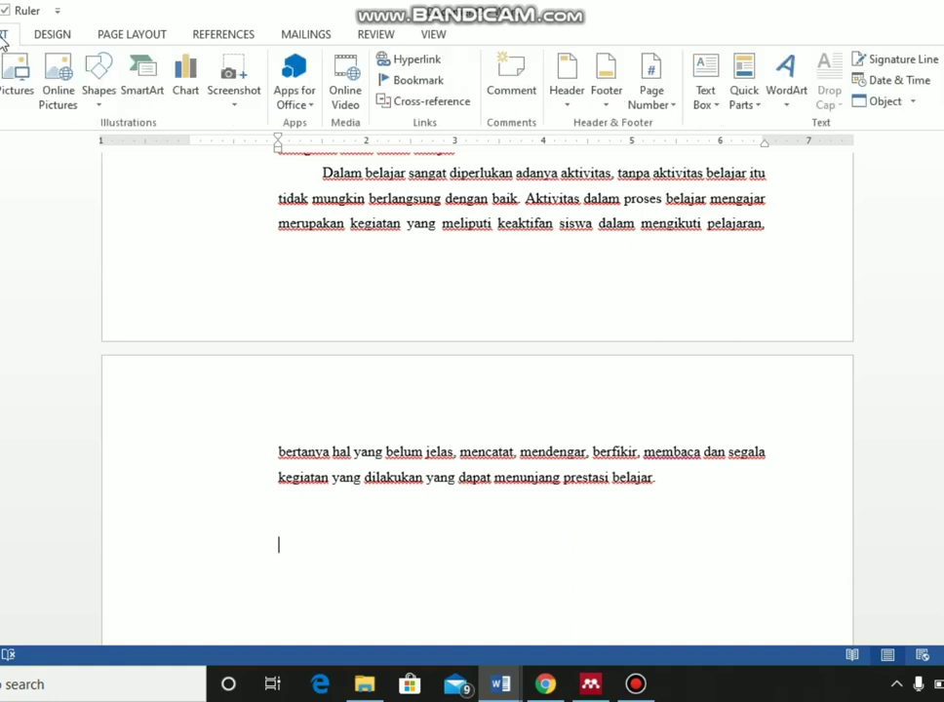
{"action": "key", "text": "ctrl+Return"}
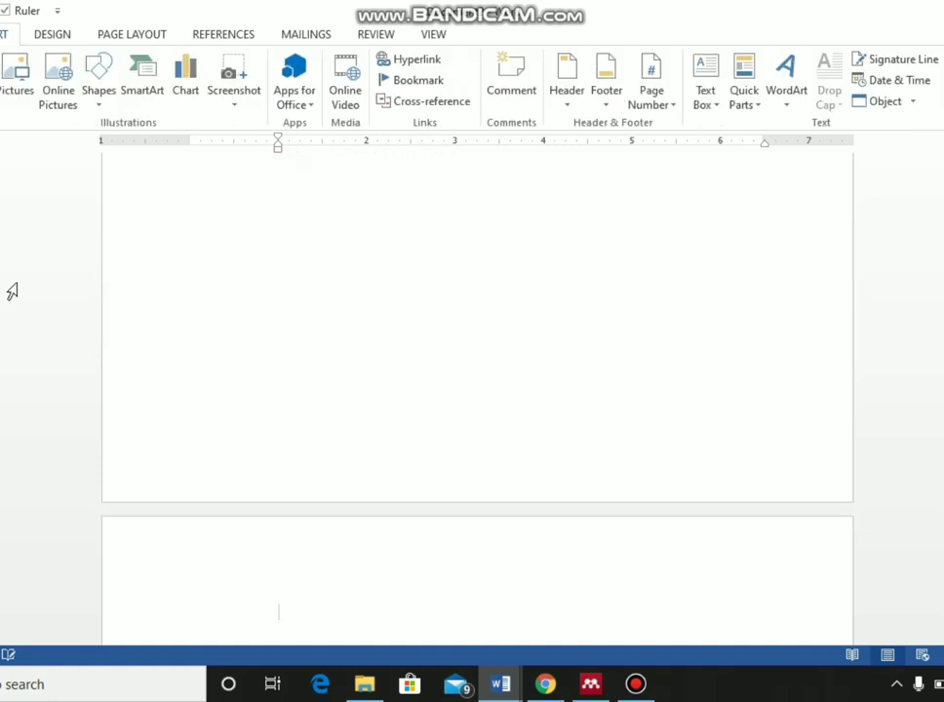
{"action": "type", "text": "D"}
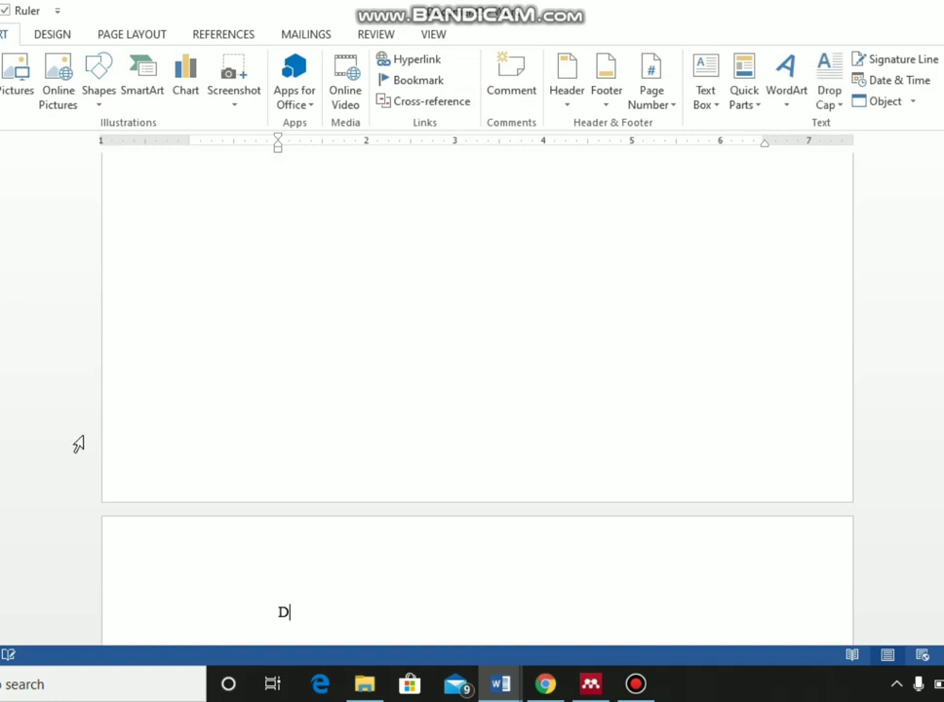
{"action": "type", "text": "aftar Pustaka"}
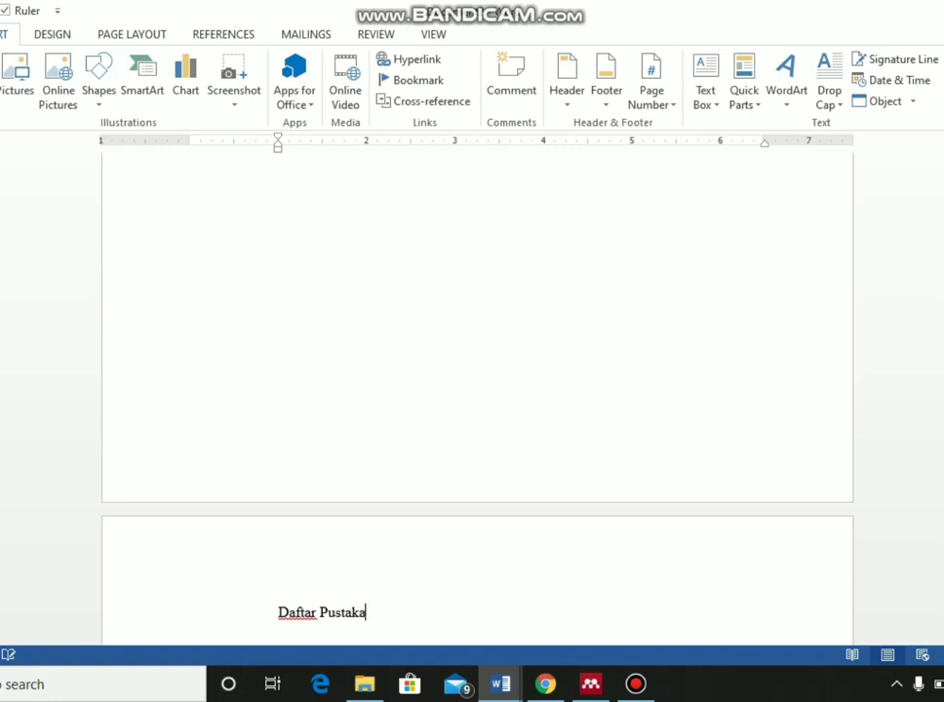
{"action": "key", "text": "Return"}
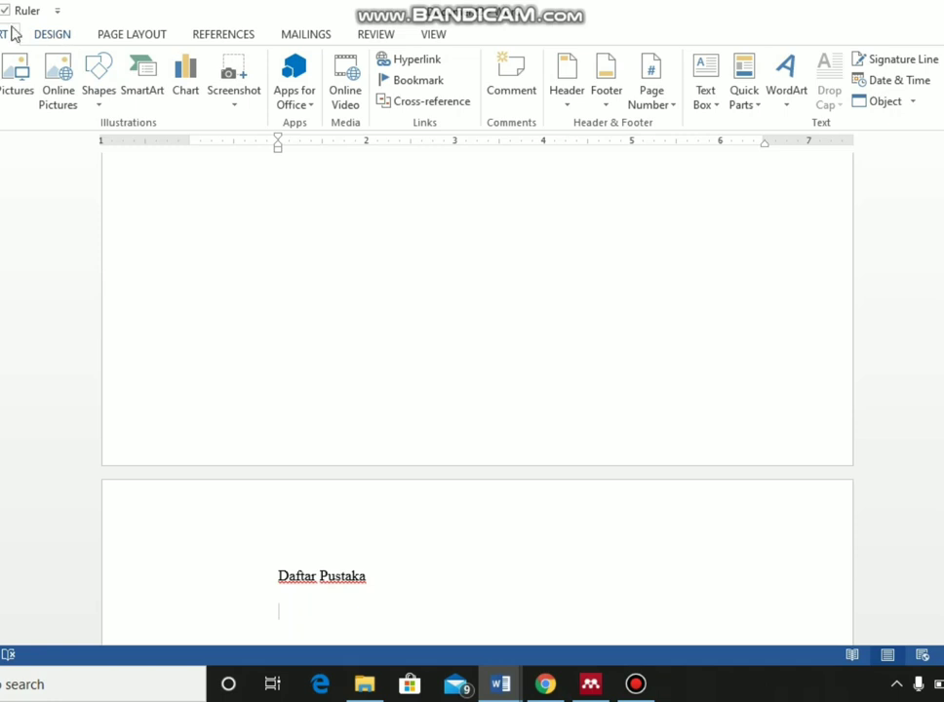
Step: Insert the Mendeley bibliography in the American Psychological Association style below the Daftar Pustaka heading
{"action": "left_click", "coordinate": [231, 39]}
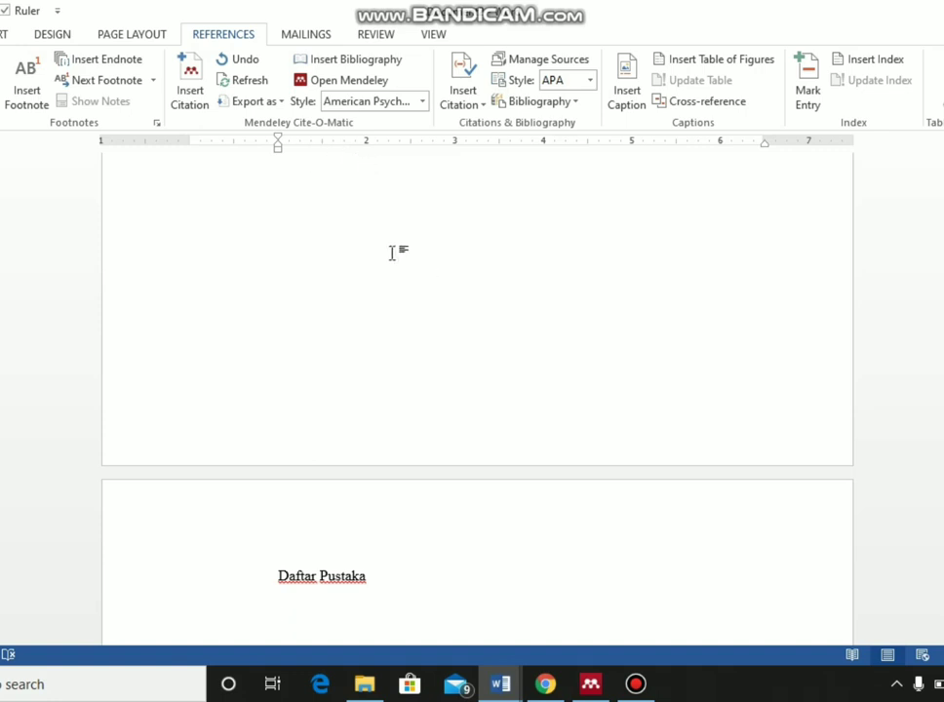
{"action": "left_click", "coordinate": [309, 73]}
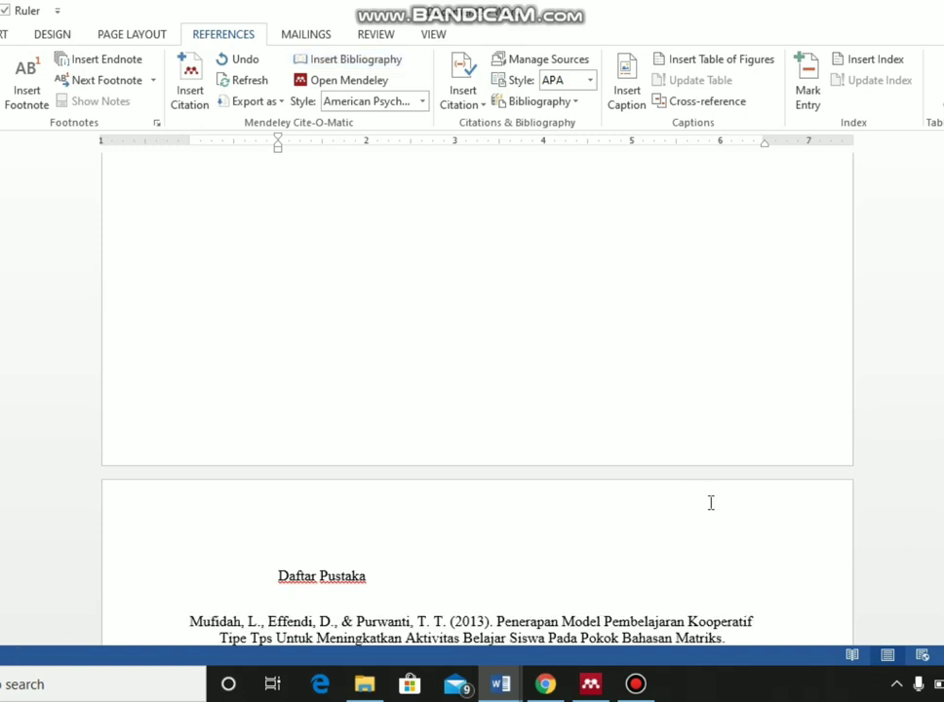
{"action": "scroll", "coordinate": [477, 400], "scroll_direction": "down", "scroll_amount": 7}
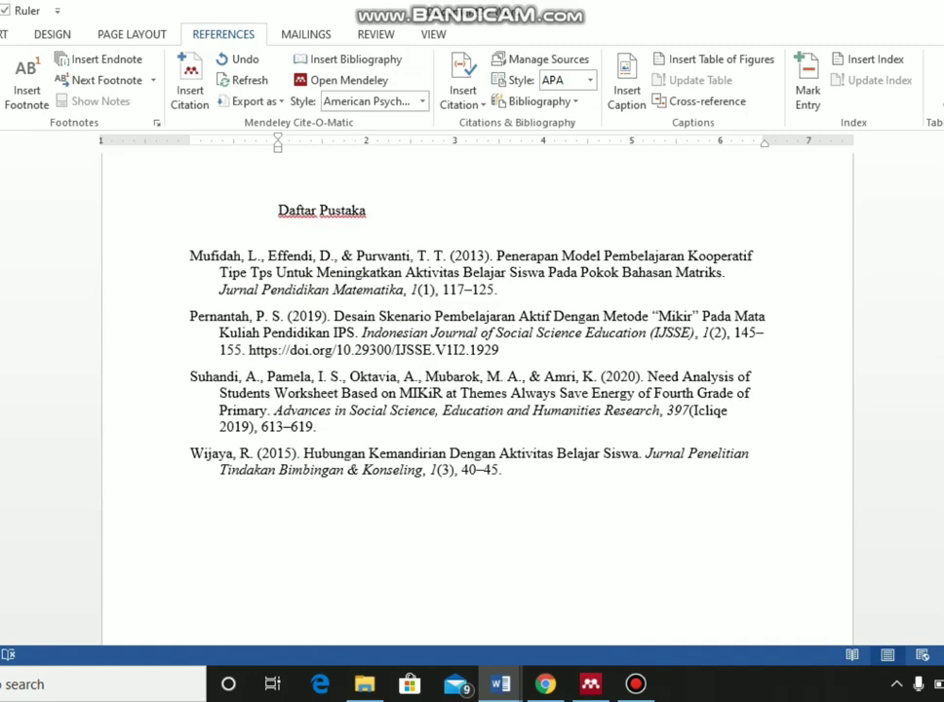
{"action": "scroll", "coordinate": [477, 400], "scroll_direction": "up", "scroll_amount": 2}
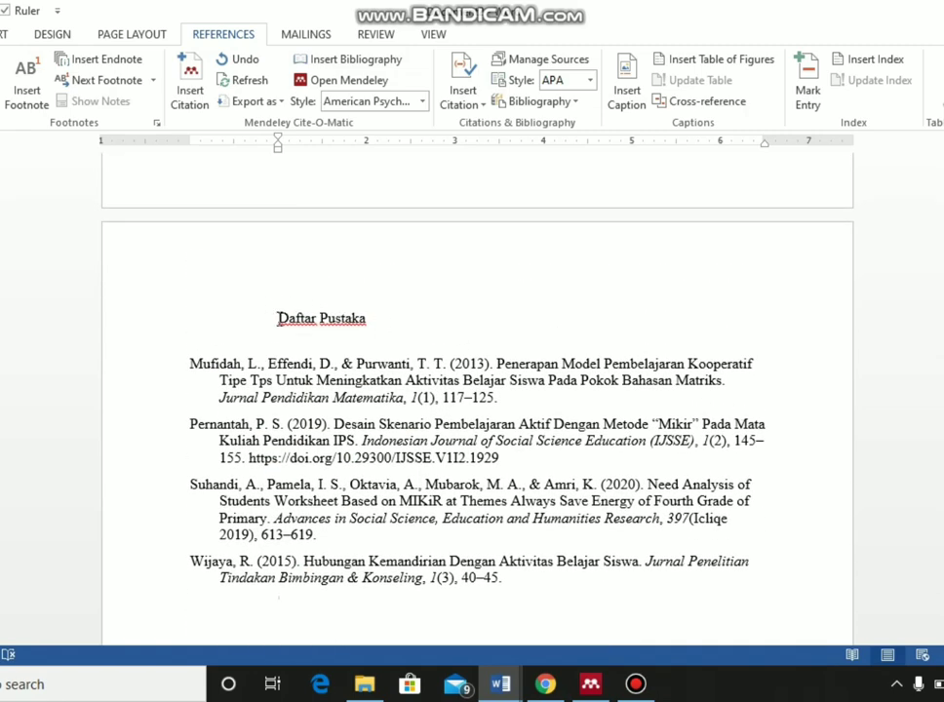
Step: Place the insertion point before the Daftar Pustaka heading, check the bibliography's sources against All Documents in Mendeley, and return to Document2 in Word
{"action": "left_click", "coordinate": [278, 318]}
{"action": "left_click", "coordinate": [0, 34]}
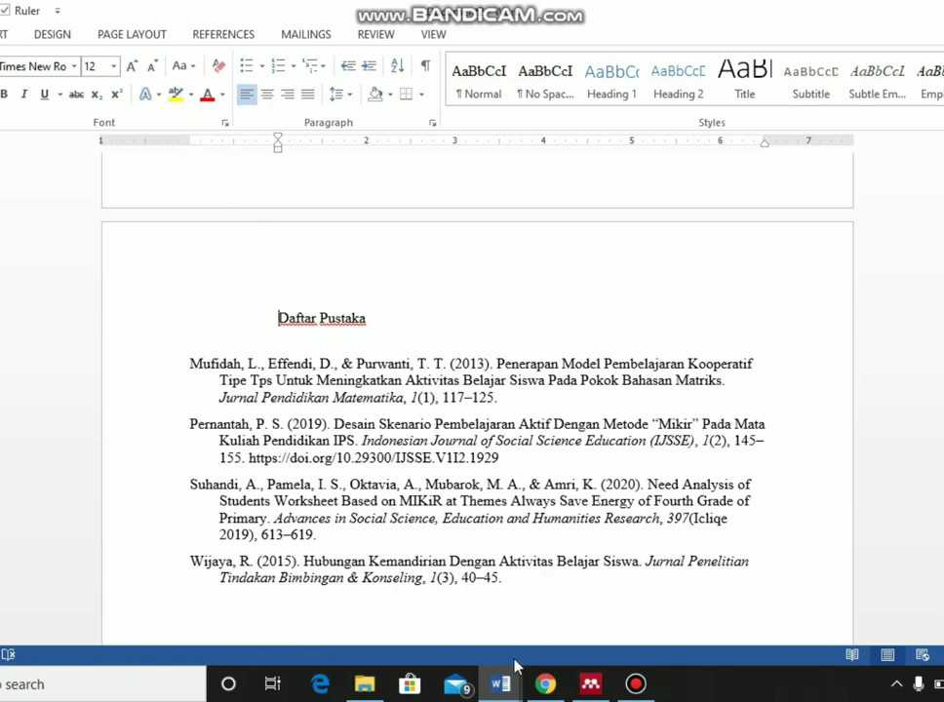
{"action": "left_click", "coordinate": [590, 684]}
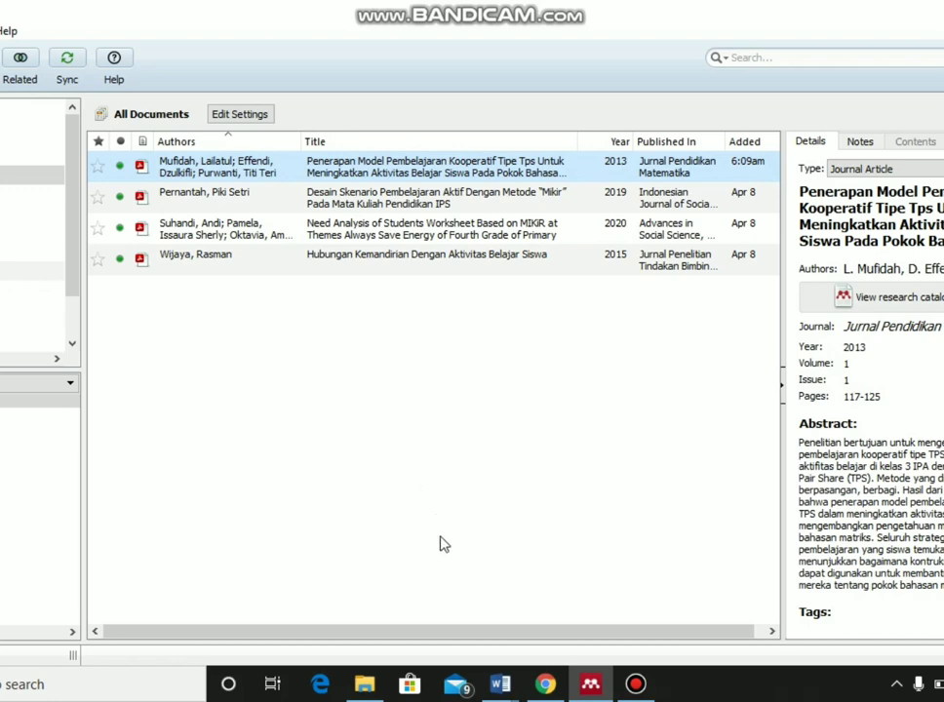
{"action": "mouse_move", "coordinate": [523, 686]}
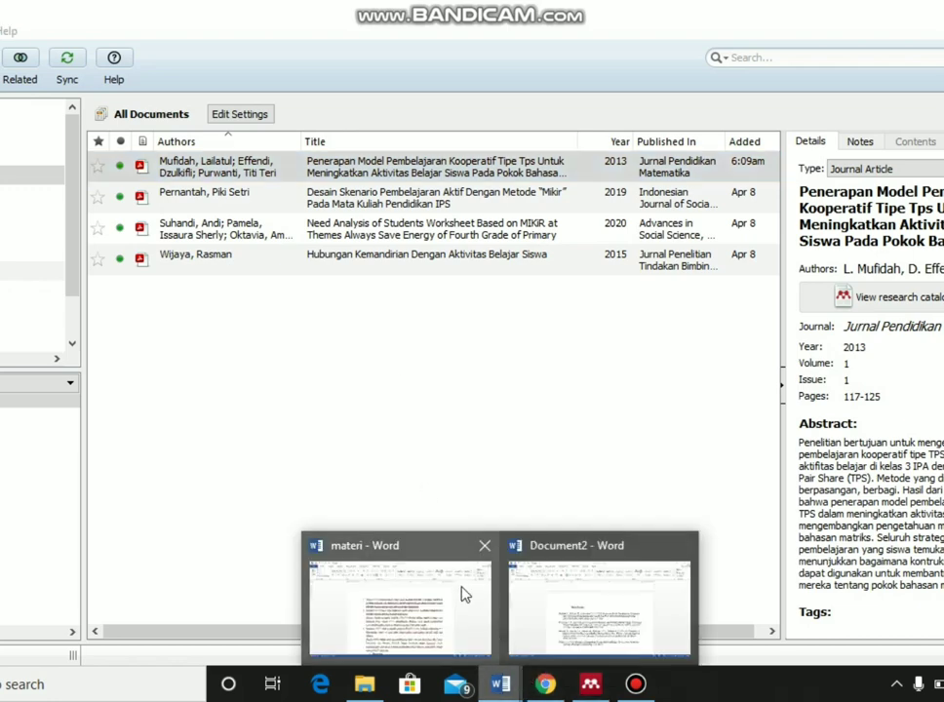
{"action": "left_click", "coordinate": [599, 600]}
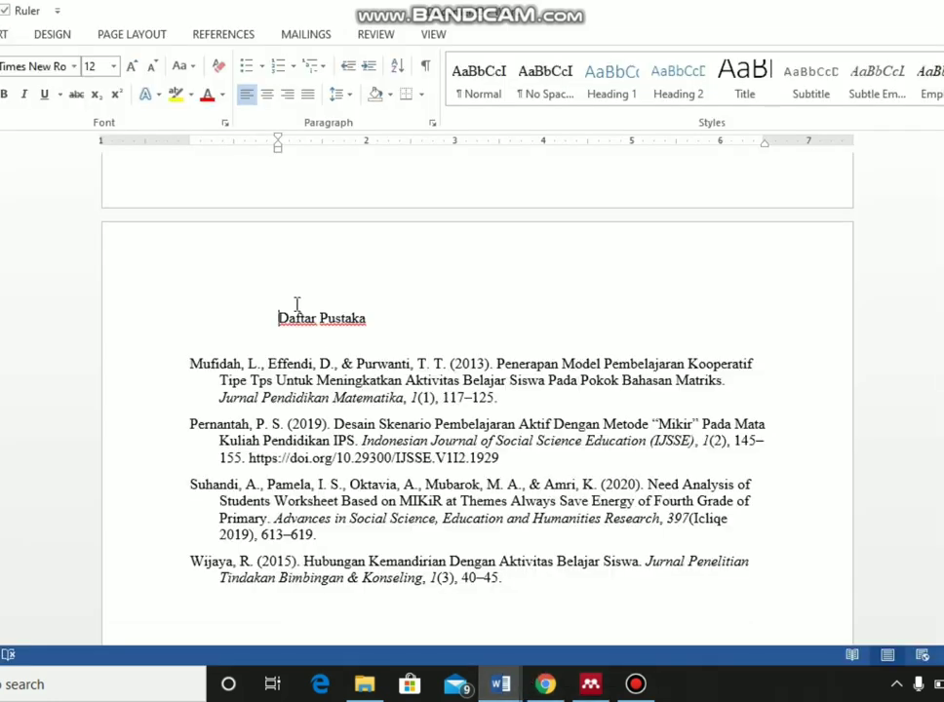
Step: Remove the left indent of the Daftar Pustaka heading and delete the blank line between it and the first reference
{"action": "key", "text": "BackSpace"}
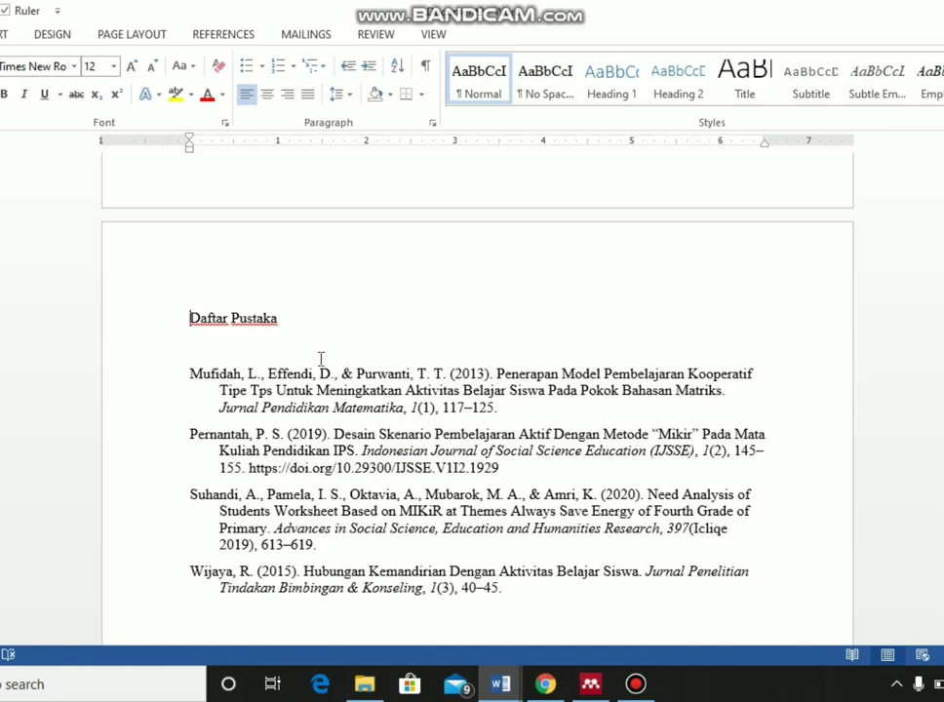
{"action": "left_click", "coordinate": [263, 350]}
{"action": "key", "text": "BackSpace"}
{"action": "key", "text": "BackSpace"}
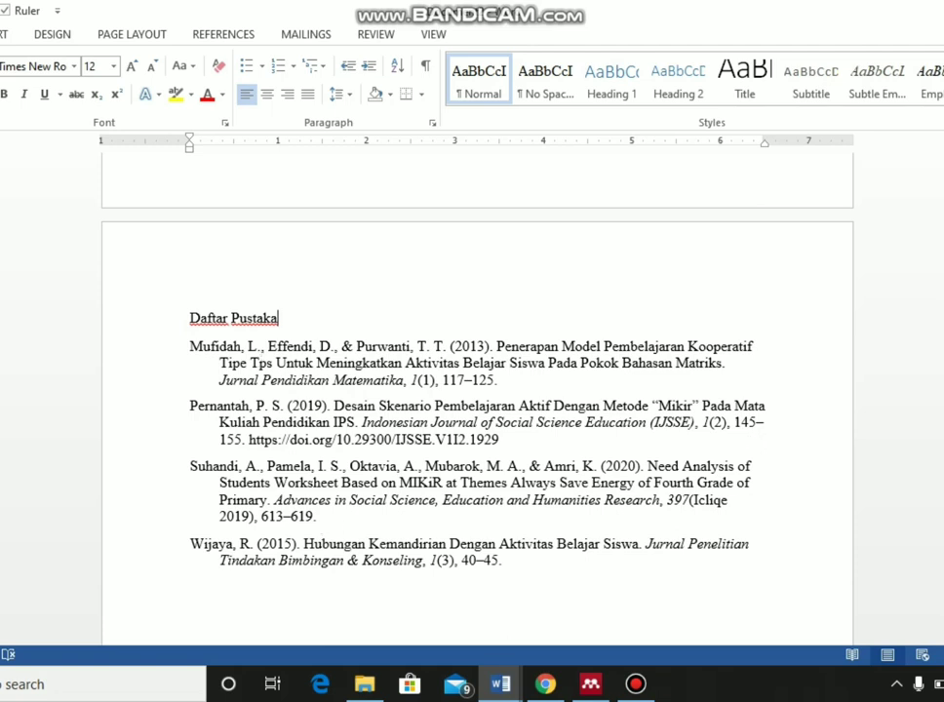
Step: Review the finished reference list and go back up to the 2015 citation in the Aktivitas Belajar Siswa section
{"action": "scroll", "coordinate": [477, 390], "scroll_direction": "down", "scroll_amount": 4}
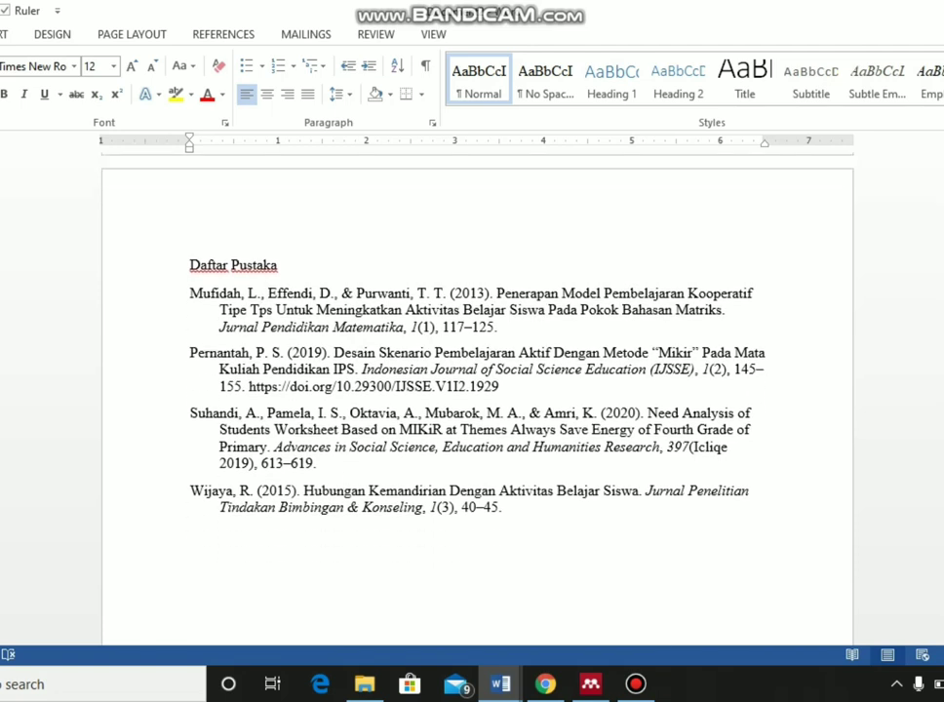
{"action": "scroll", "coordinate": [477, 390], "scroll_direction": "down", "scroll_amount": 3}
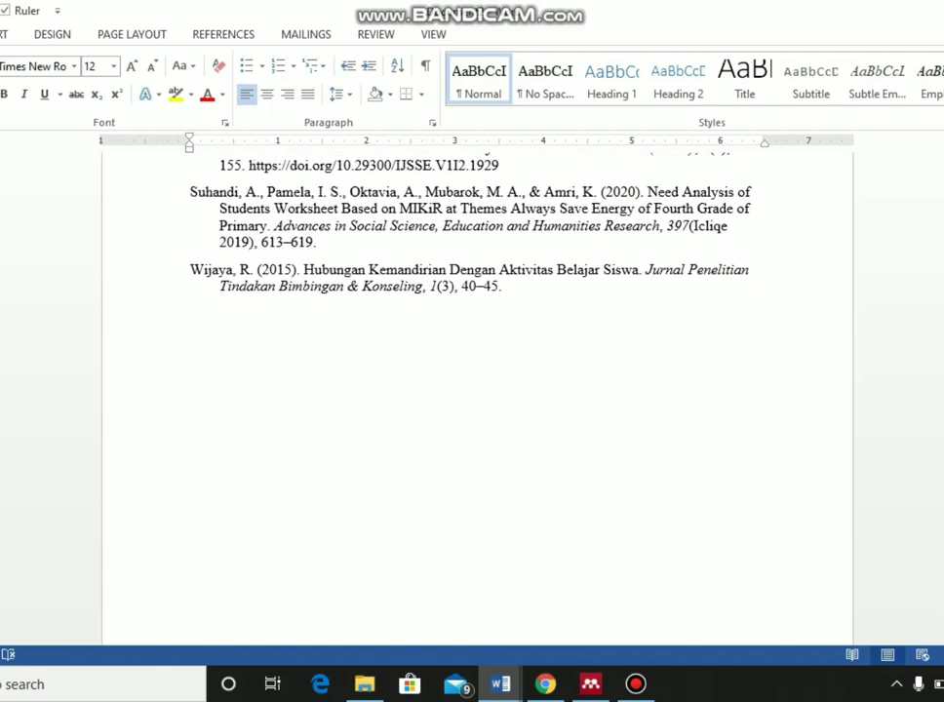
{"action": "scroll", "coordinate": [477, 390], "scroll_direction": "up", "scroll_amount": 8}
{"action": "scroll", "coordinate": [477, 390], "scroll_direction": "down", "scroll_amount": 1}
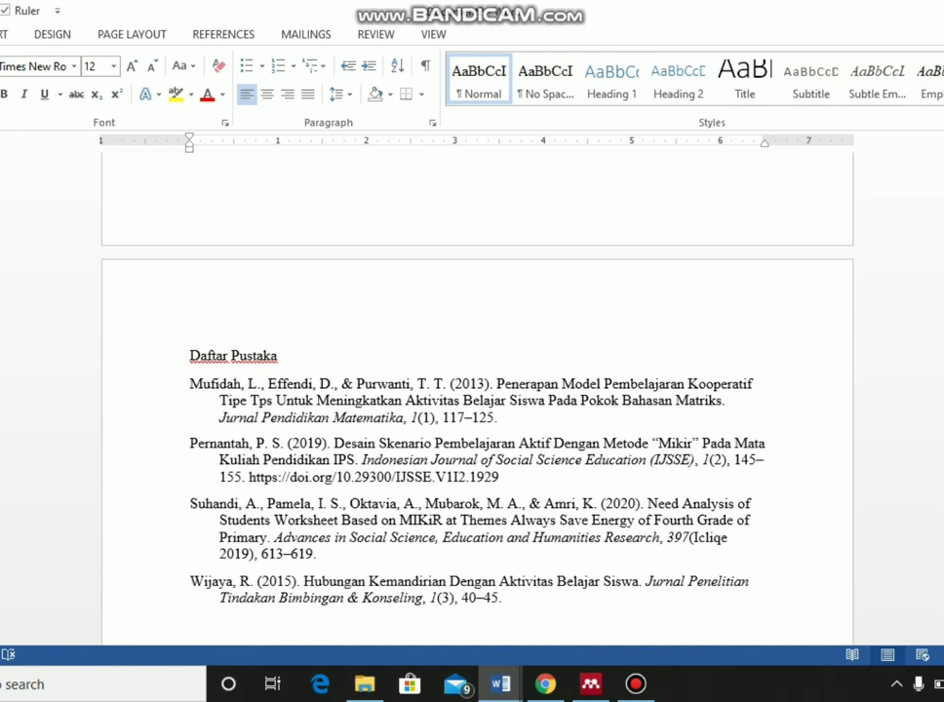
{"action": "scroll", "coordinate": [477, 390], "scroll_direction": "up", "scroll_amount": 1}
{"action": "scroll", "coordinate": [477, 390], "scroll_direction": "up", "scroll_amount": 5}
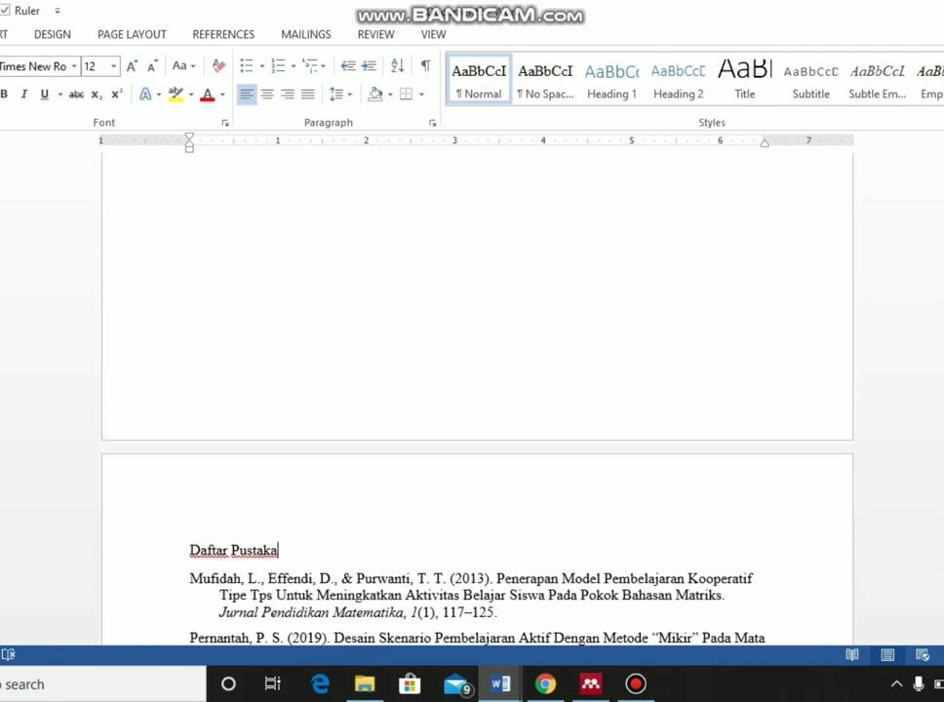
{"action": "scroll", "coordinate": [477, 390], "scroll_direction": "up", "scroll_amount": 10}
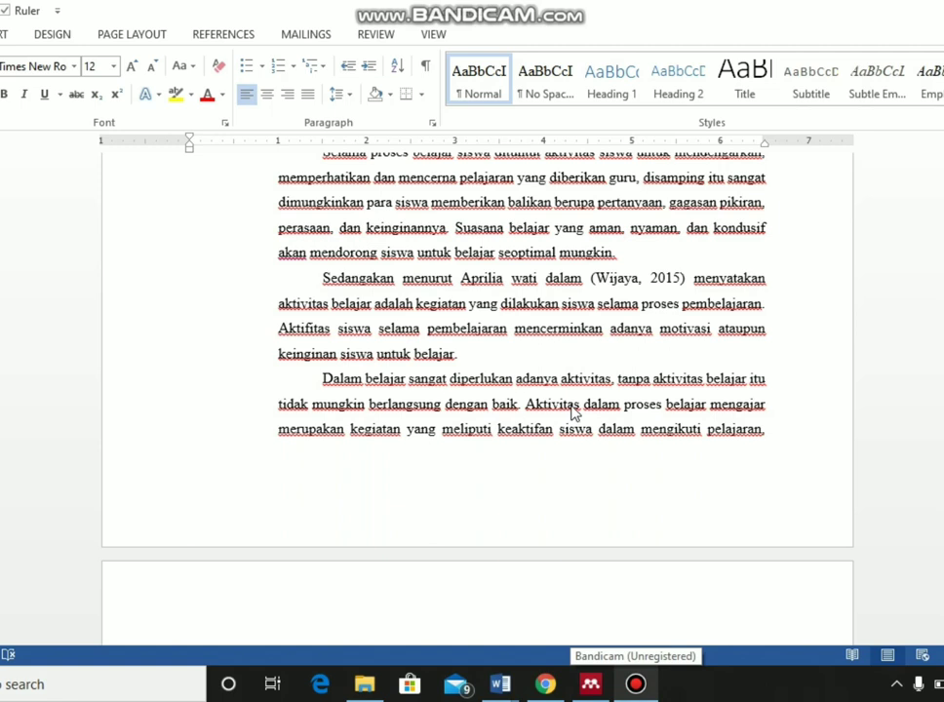
{"action": "left_click", "coordinate": [636, 685]}
{"action": "left_click", "coordinate": [353, 61]}
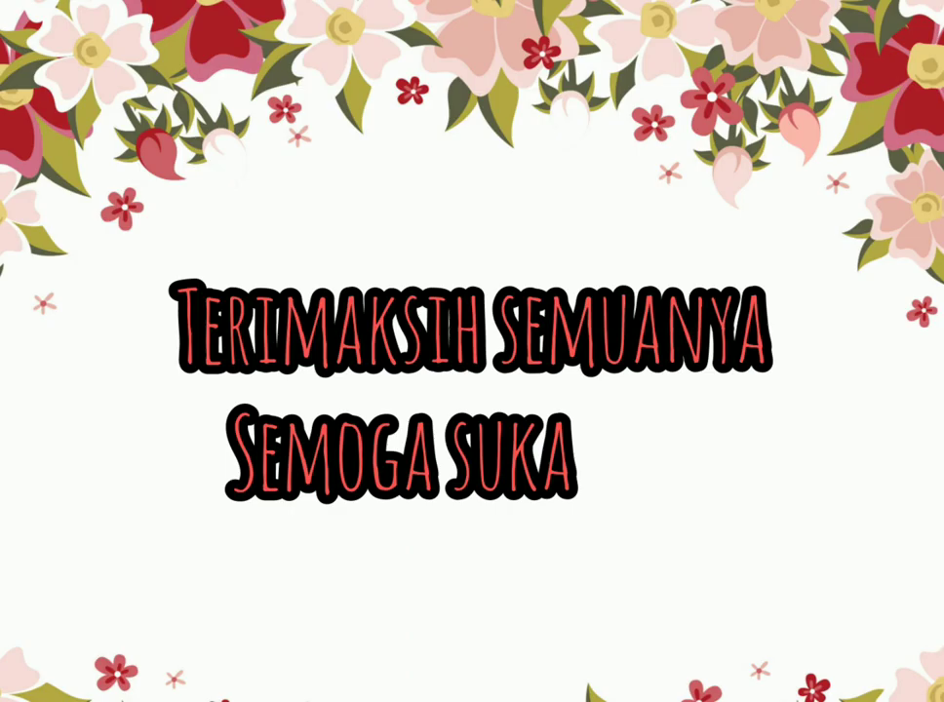